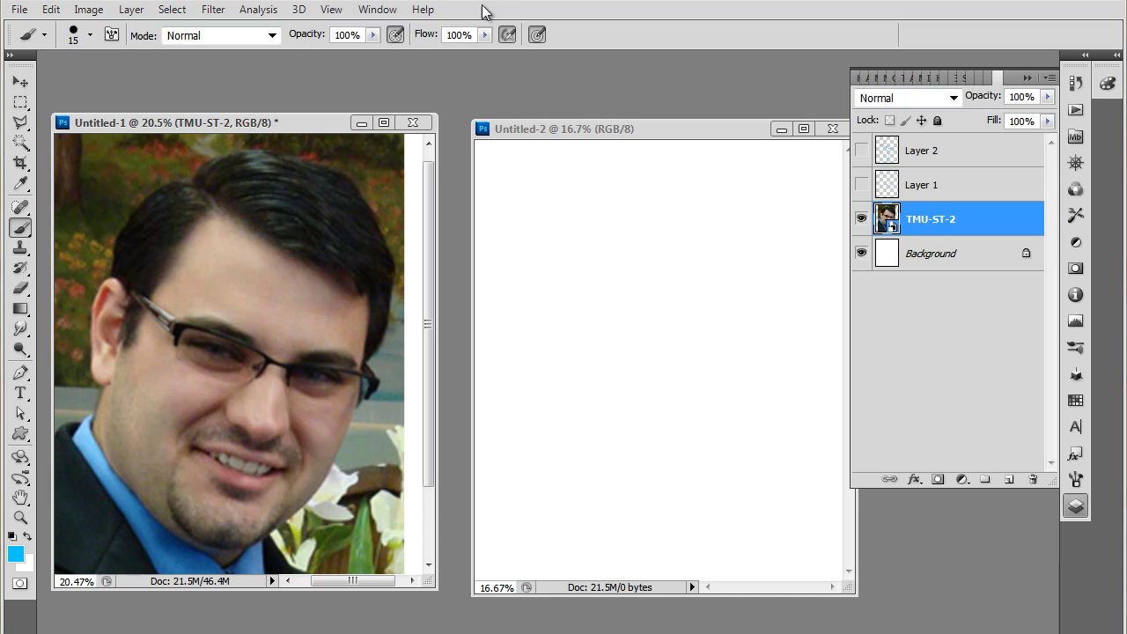
- Compare the Layer 2 caricature sketch with the TMU-ST-2 photo, viewing it over the photo and alone, and hide it again
left_click(861, 152)
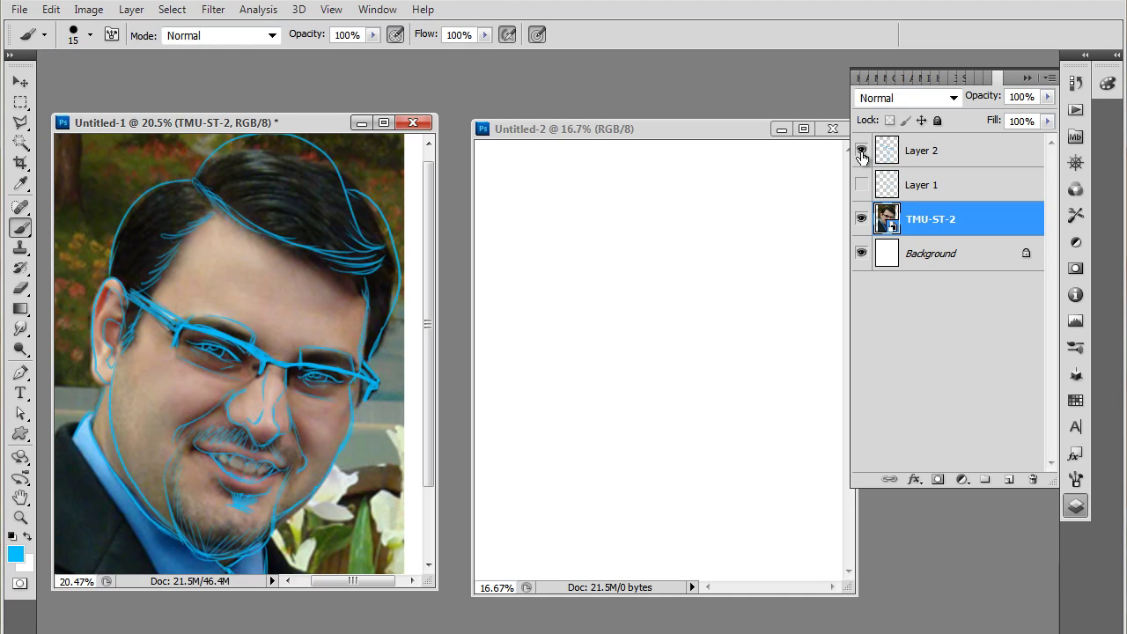
left_click(861, 221)
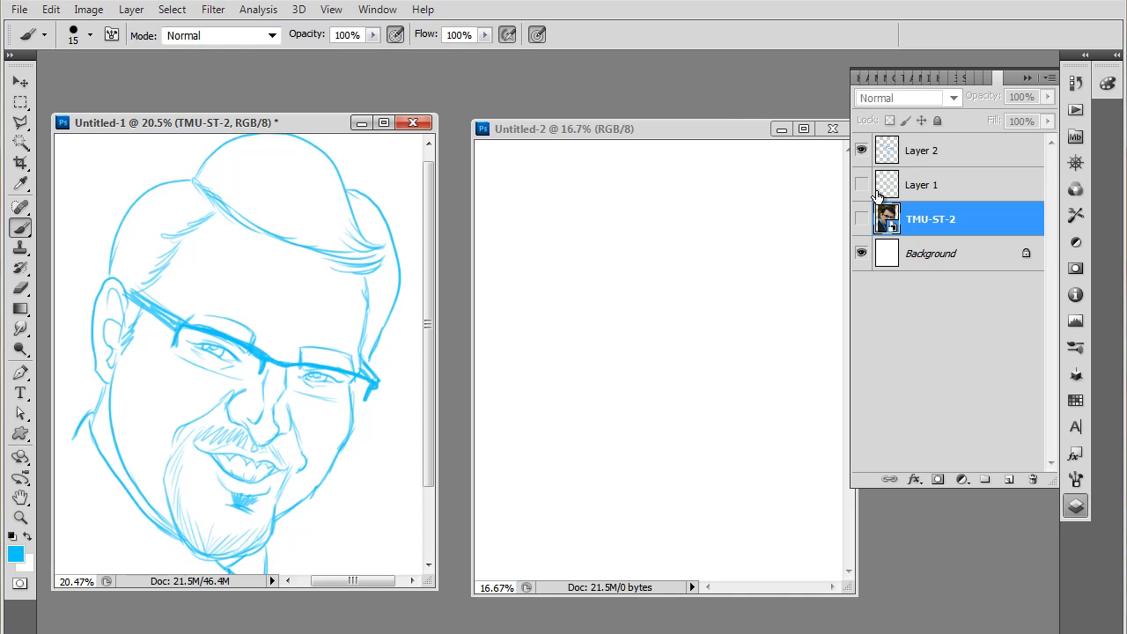
left_click(862, 218)
left_click(861, 151)
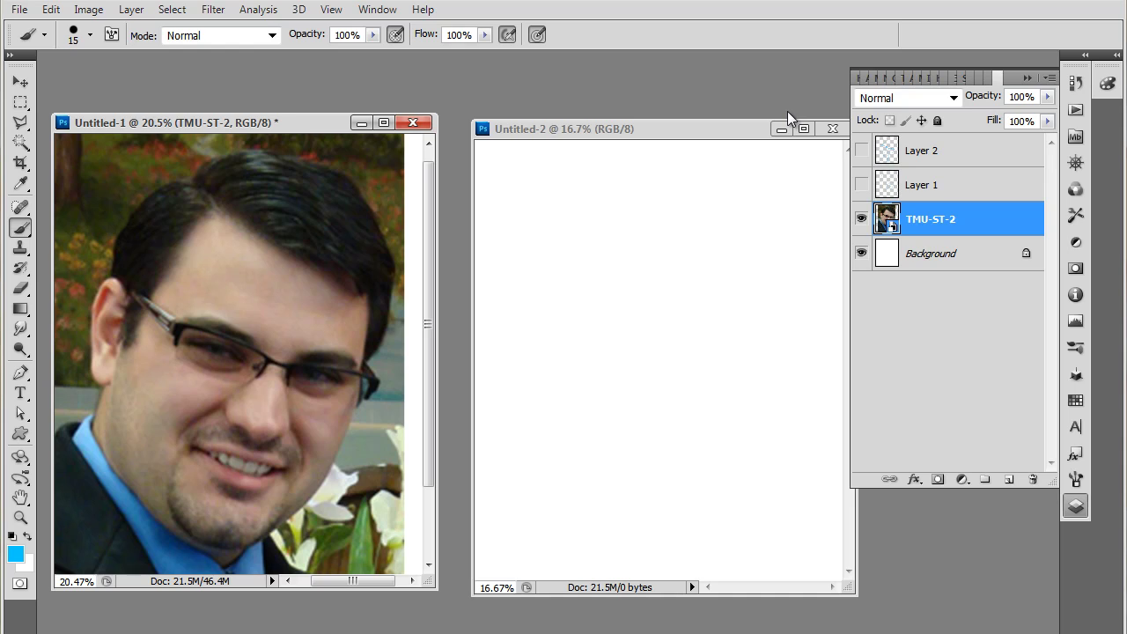
- Move the blank Untitled-2 document window directly beside the photo document, aligned with its upper edge
left_click(643, 129)
left_click_drag(643, 128, 620, 127)
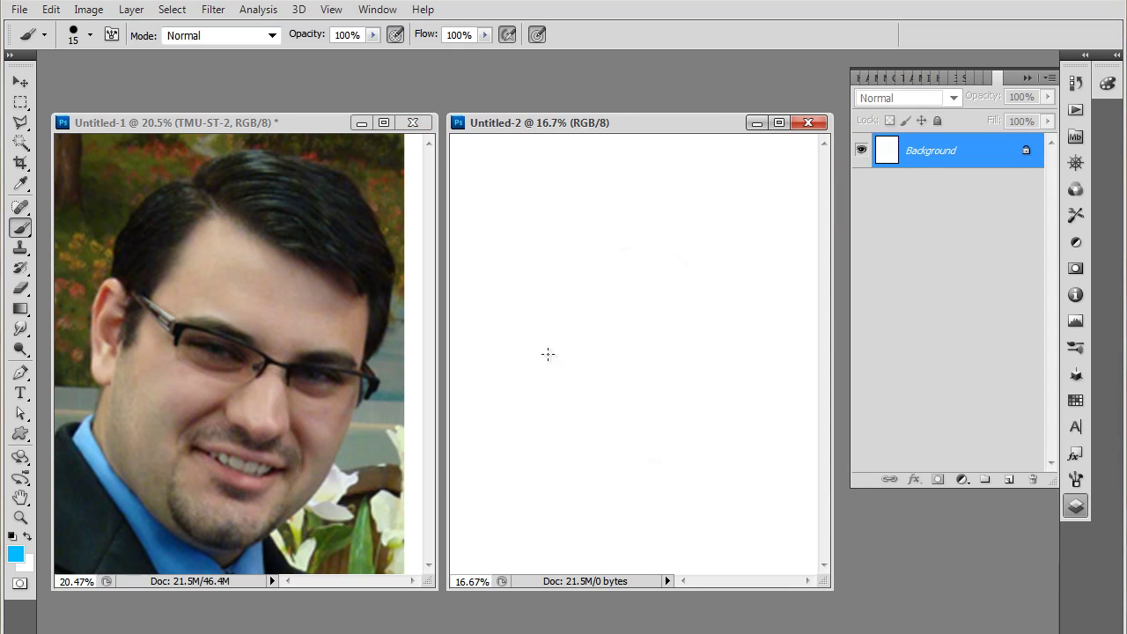
- Try roughing in a tilted head oval with curved centre and eye guidelines on the Background layer of Untitled-2
mouse_move(547, 354)
left_mouse_down()
mouse_move(637, 493)
mouse_move(670, 481)
mouse_move(723, 254)
mouse_move(662, 209)
mouse_move(555, 282)
mouse_move(596, 506)
mouse_move(748, 405)
mouse_move(736, 334)
mouse_move(611, 467)
mouse_move(578, 531)
mouse_move(521, 569)
mouse_move(699, 382)
left_mouse_up()
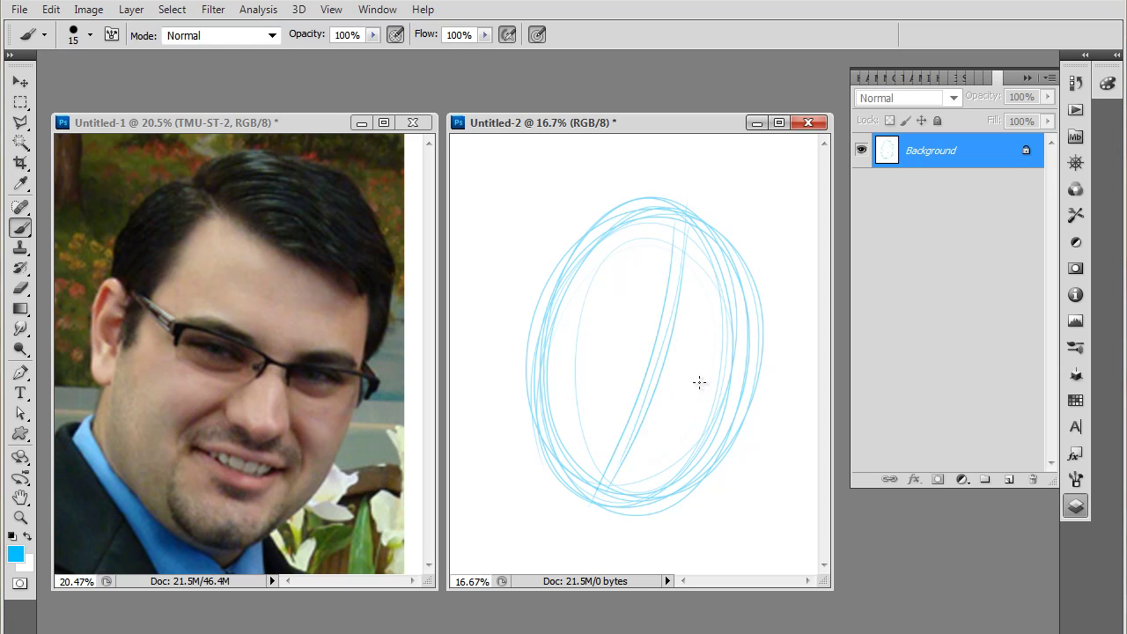
mouse_move(557, 333)
left_mouse_down()
mouse_move(692, 354)
mouse_move(683, 381)
mouse_move(622, 347)
mouse_move(764, 377)
left_mouse_up()
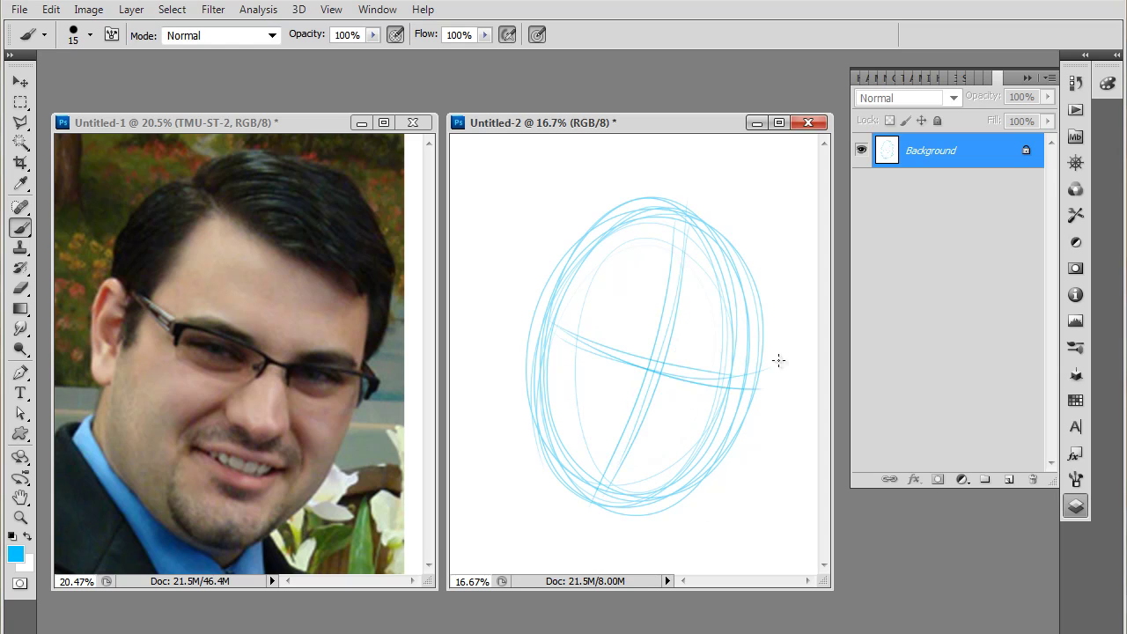
left_click_drag(733, 290, 731, 392)
- Increase the brush size to 20 and enlarge the Untitled-2 document window
key("bracketright")
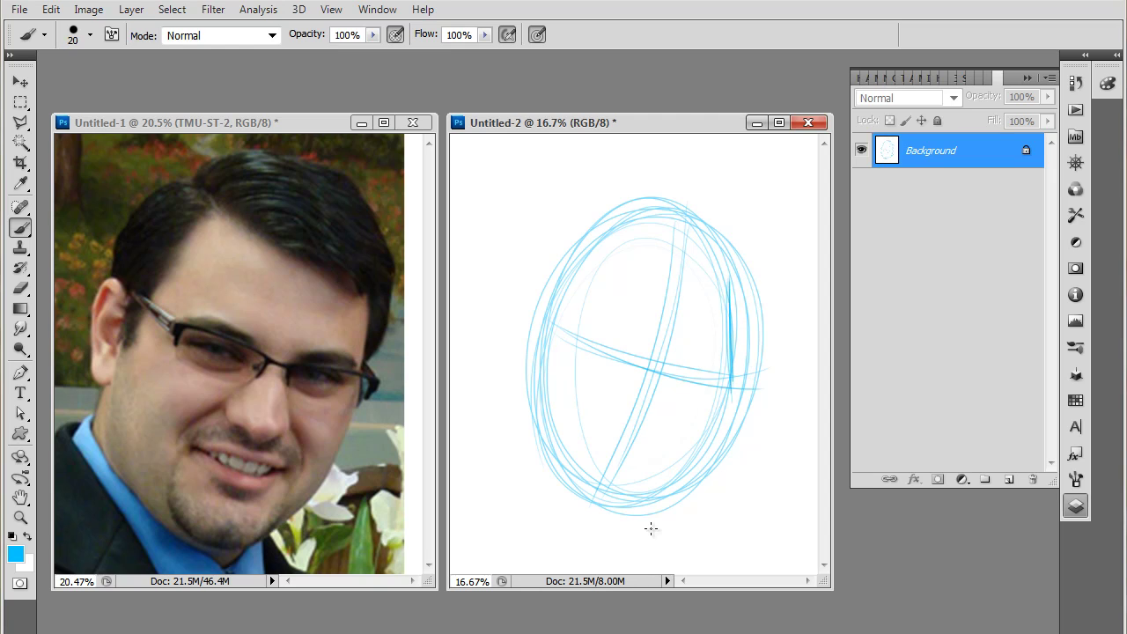
left_click_drag(826, 583, 907, 630)
- Undo all the oval and guideline strokes on the Background layer
key("ctrl+alt+z")
key("ctrl+alt+z")
key("ctrl+alt+z")
key("ctrl+alt+z")
key("ctrl+alt+z")
key("ctrl+alt+z")
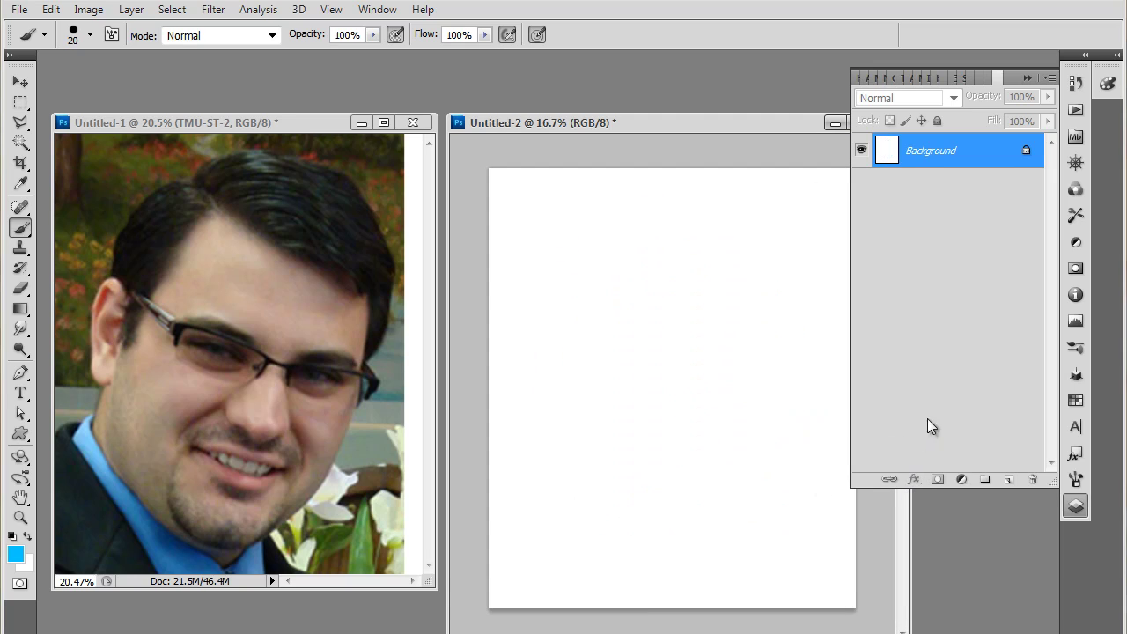
- Add a new layer to Untitled-2 and loosely sketch a large tilted oval for the head
left_click(1009, 479)
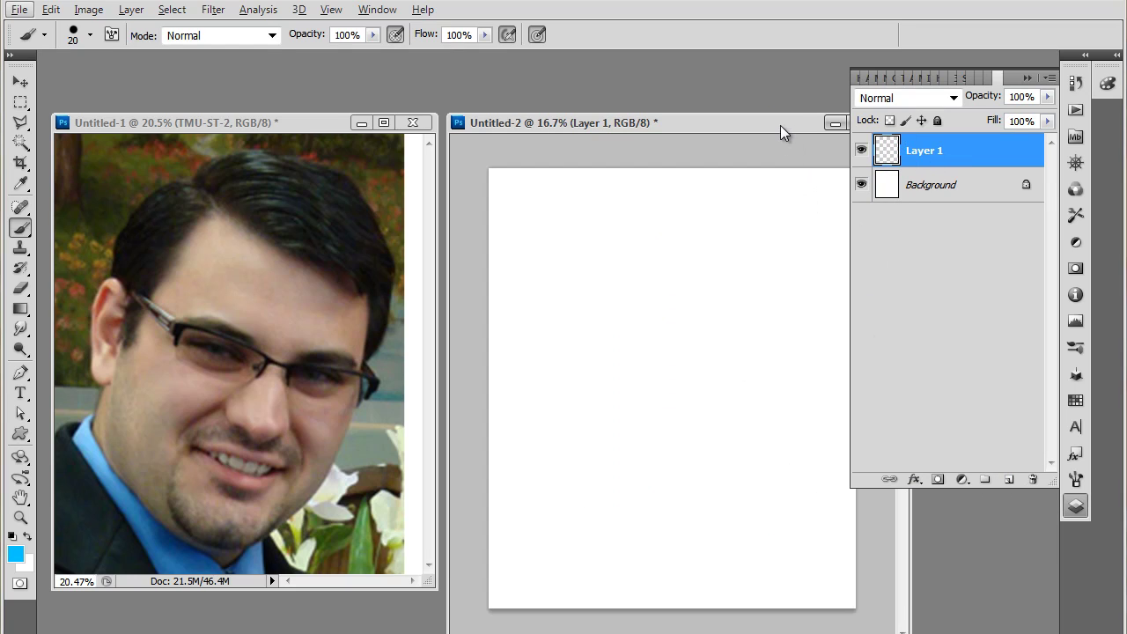
scroll(781, 129, "up", 1)
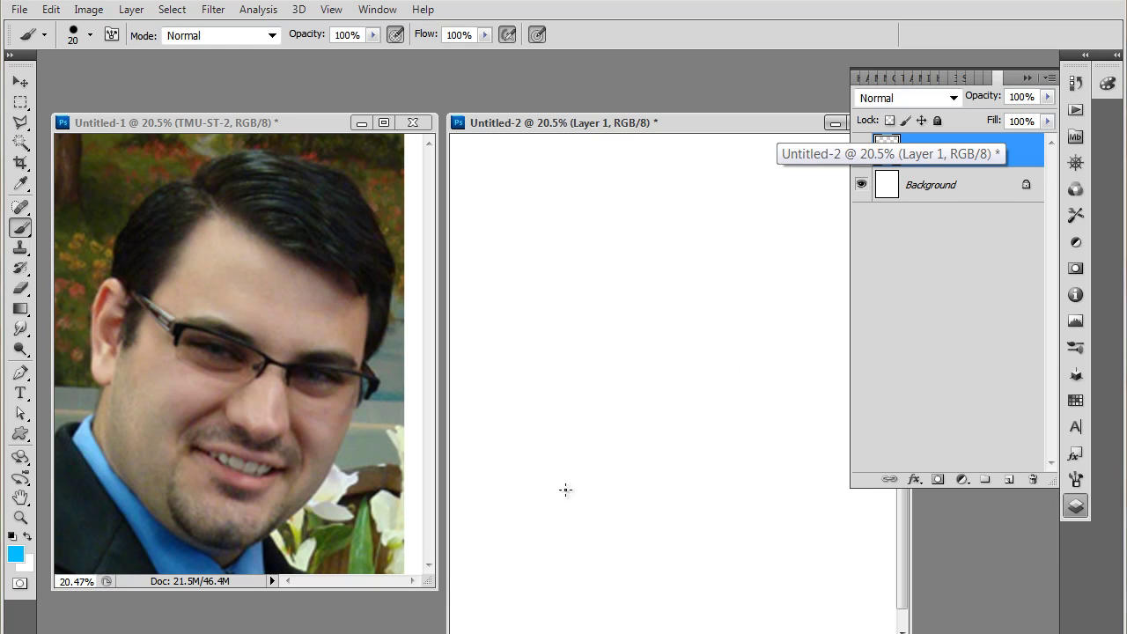
mouse_move(670, 215)
left_mouse_down()
mouse_move(652, 220)
mouse_move(700, 196)
mouse_move(637, 209)
mouse_move(669, 189)
left_mouse_up()
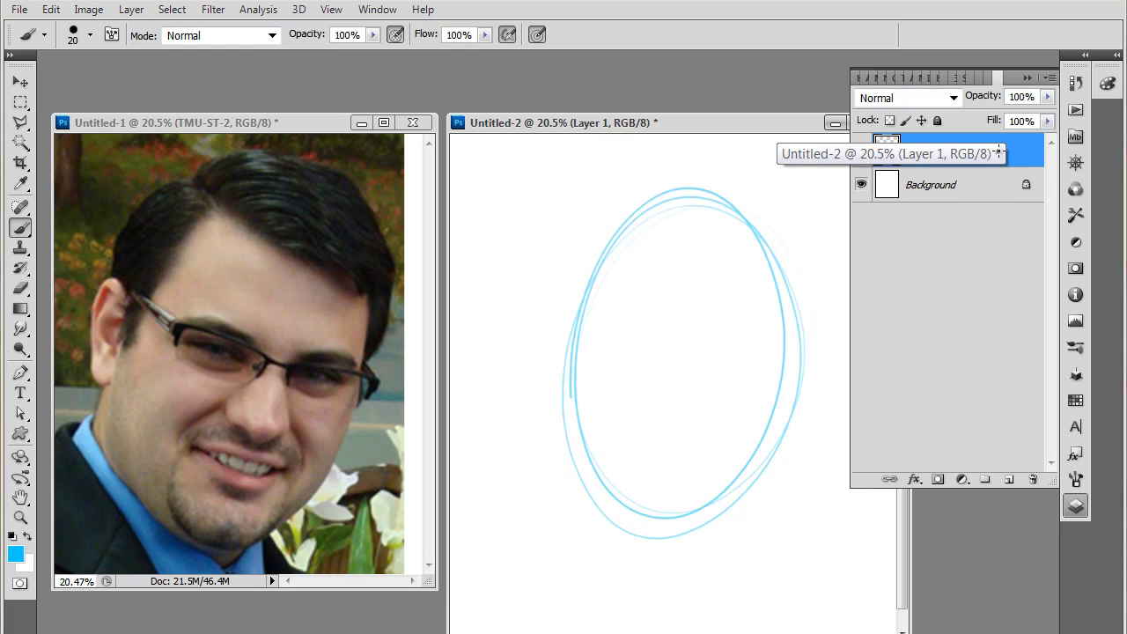
- Sketch a slightly curved vertical centre line and a slanted eye line across the head oval
left_click(1027, 77)
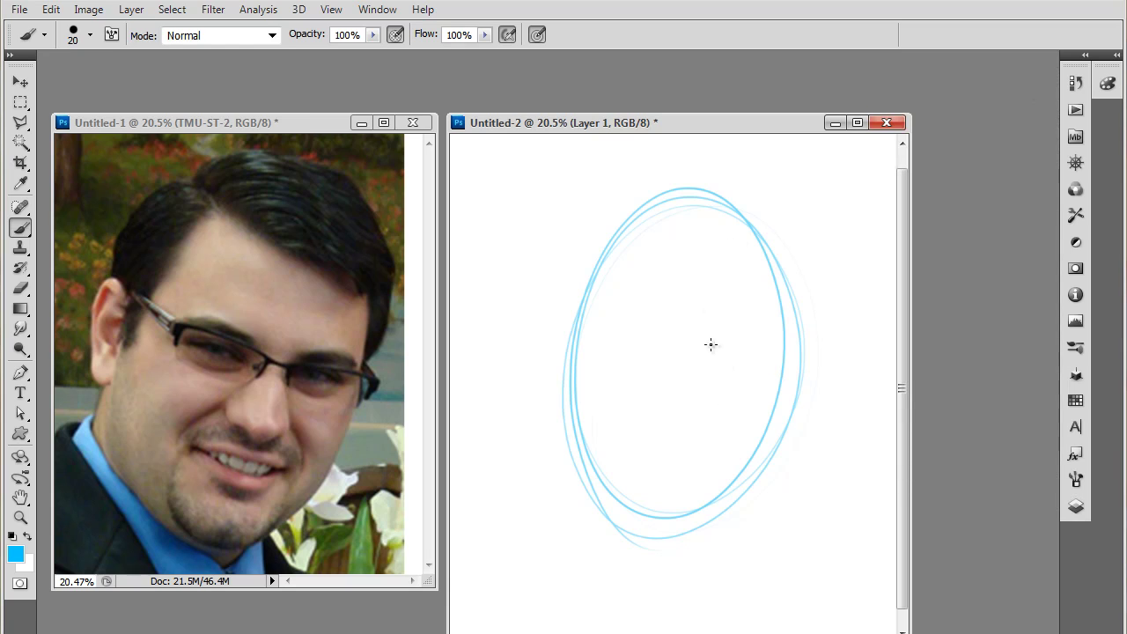
mouse_move(675, 511)
left_mouse_down()
mouse_move(710, 202)
mouse_move(714, 245)
left_mouse_up()
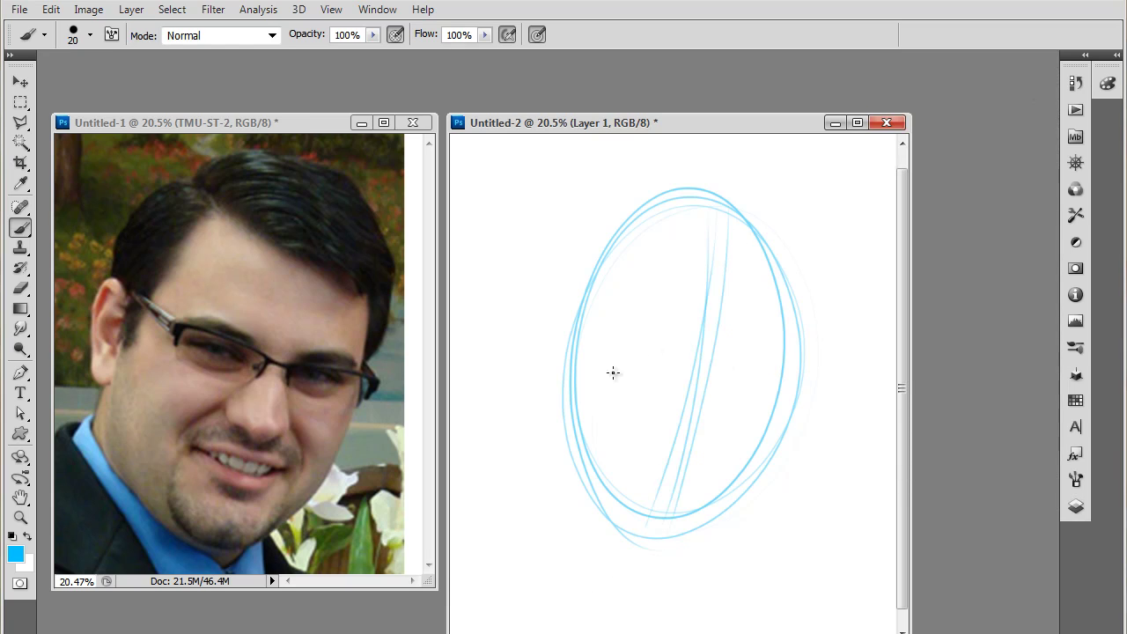
mouse_move(599, 354)
left_mouse_down()
mouse_move(800, 362)
mouse_move(586, 346)
mouse_move(815, 389)
left_mouse_up()
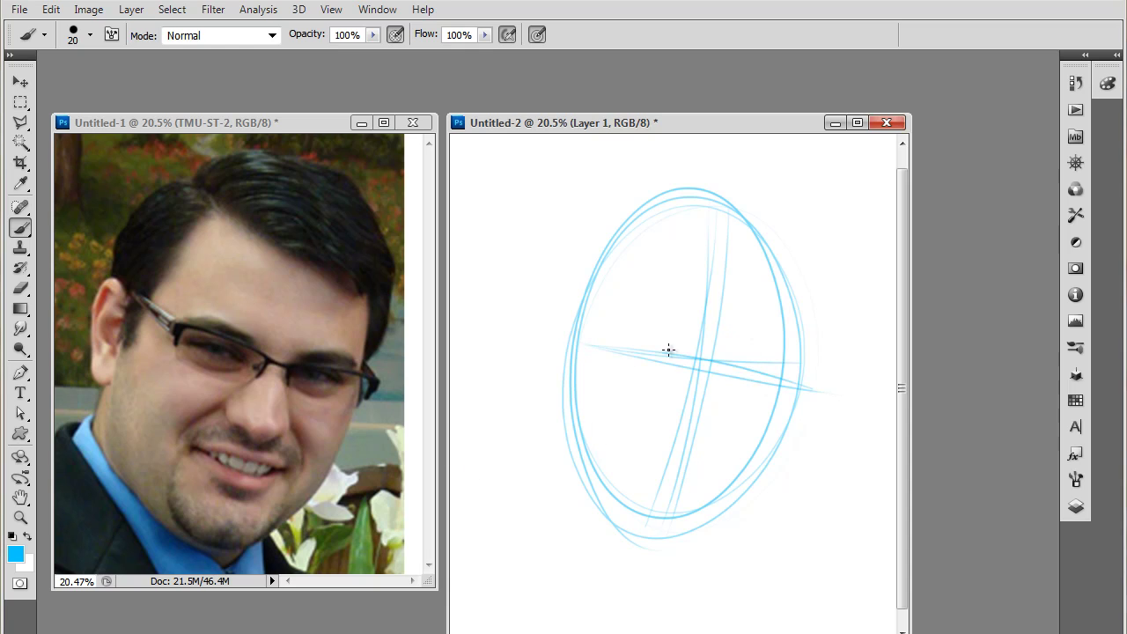
- Sketch the upper eye lines on the eye guideline and the nose along the centre line
mouse_move(668, 346)
left_mouse_down()
mouse_move(633, 350)
mouse_move(733, 366)
mouse_move(759, 383)
left_mouse_up()
mouse_move(715, 355)
left_mouse_down()
mouse_move(725, 411)
mouse_move(700, 431)
mouse_move(680, 428)
mouse_move(696, 425)
mouse_move(667, 408)
mouse_move(665, 420)
mouse_move(700, 429)
mouse_move(719, 419)
left_mouse_up()
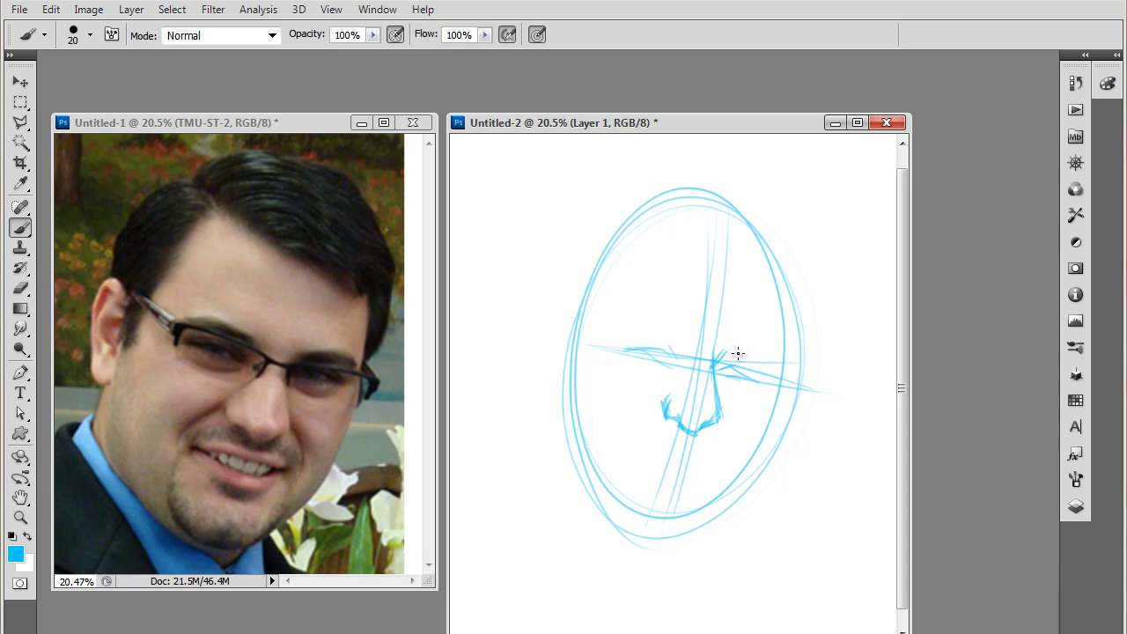
left_click_drag(717, 368, 714, 397)
left_click_drag(677, 394, 688, 361)
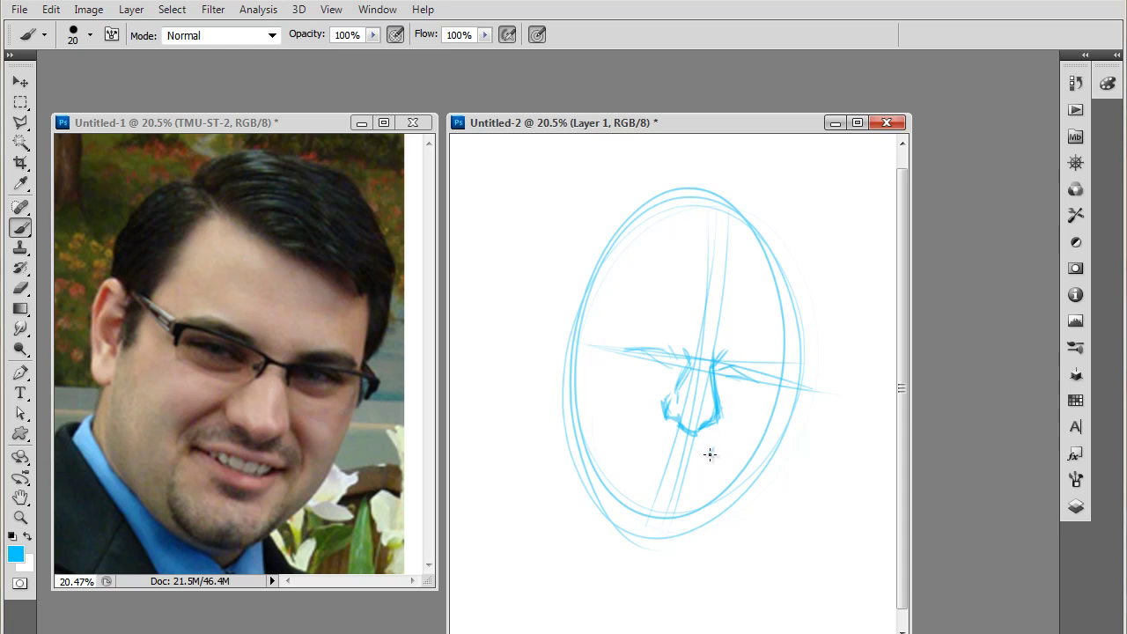
- Sketch the smiling mouth below the nose and the curved shadow under the lower lip
mouse_move(714, 450)
left_mouse_down()
mouse_move(661, 448)
mouse_move(641, 432)
mouse_move(697, 443)
left_mouse_up()
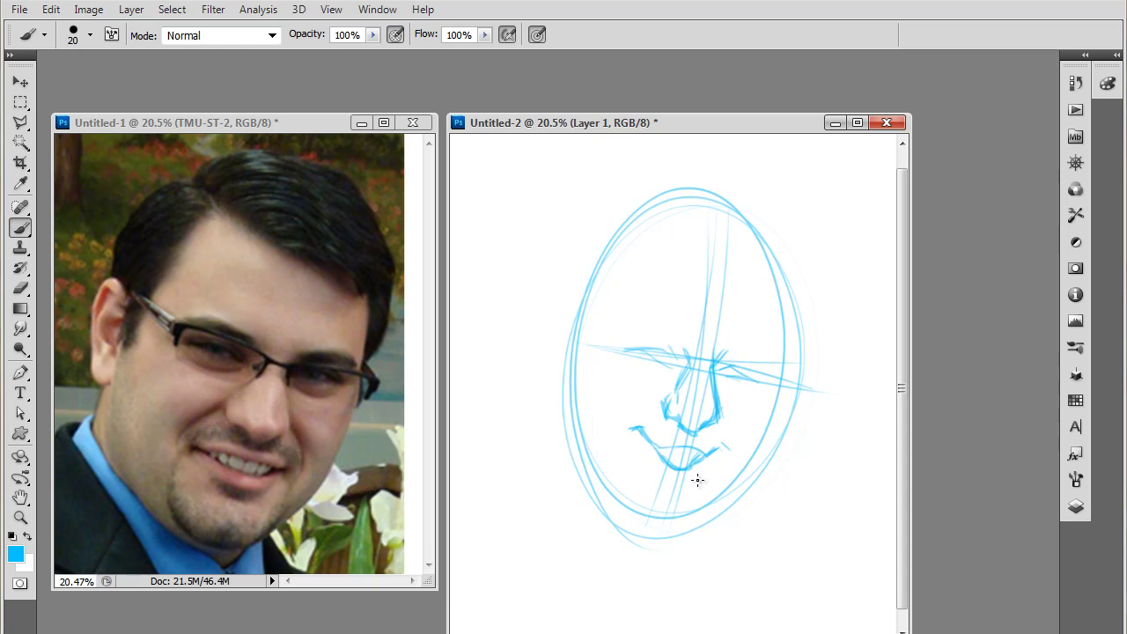
mouse_move(651, 458)
left_mouse_down()
mouse_move(675, 478)
mouse_move(670, 494)
mouse_move(682, 481)
mouse_move(654, 469)
mouse_move(697, 479)
mouse_move(665, 491)
mouse_move(689, 493)
mouse_move(658, 476)
mouse_move(695, 482)
mouse_move(668, 491)
mouse_move(668, 477)
mouse_move(693, 487)
mouse_move(668, 499)
mouse_move(663, 484)
mouse_move(695, 487)
mouse_move(665, 486)
left_mouse_up()
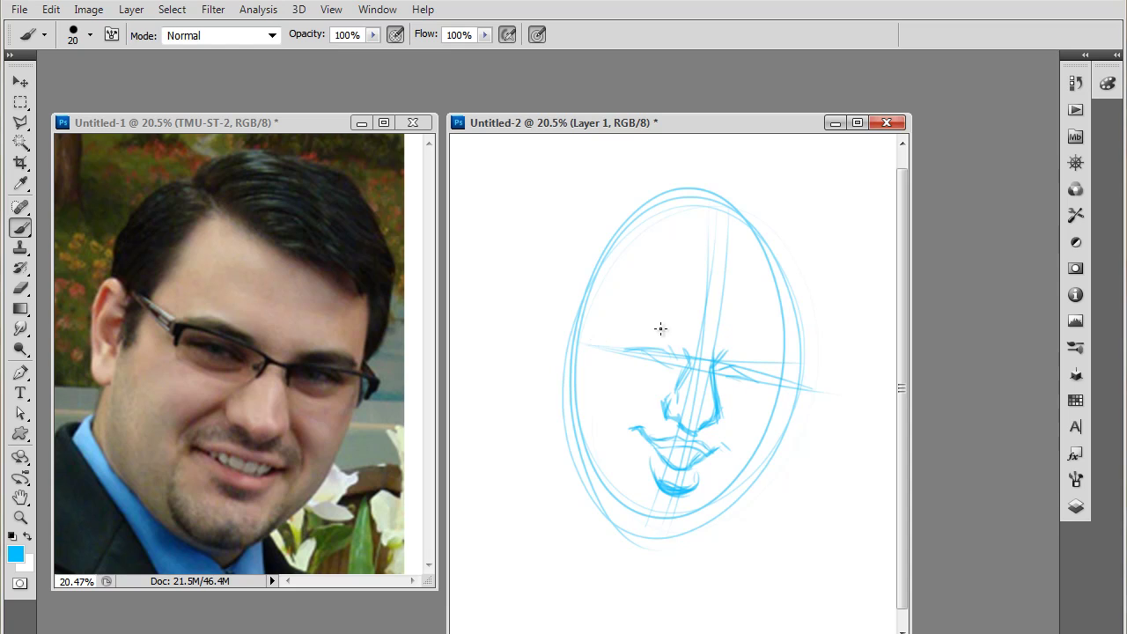
- Sketch both thick eyebrows above the eyes and refine the eyelid line beneath the one on the viewer's left
mouse_move(622, 327)
left_mouse_down()
mouse_move(675, 345)
mouse_move(629, 332)
left_mouse_up()
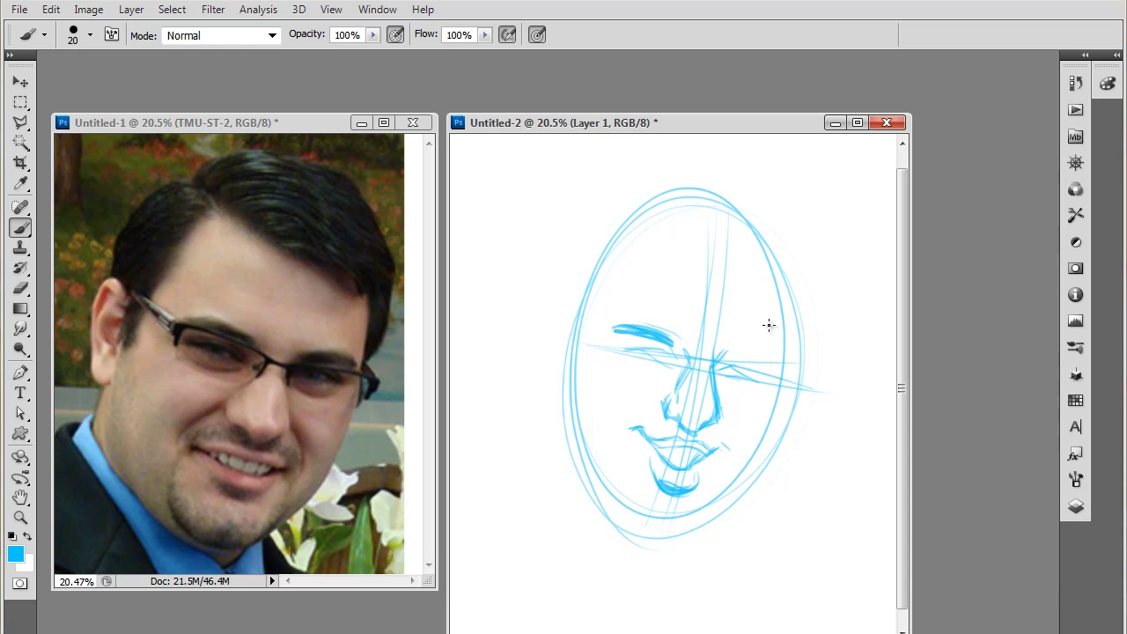
mouse_move(731, 360)
left_mouse_down()
mouse_move(762, 368)
mouse_move(721, 355)
mouse_move(766, 372)
mouse_move(739, 363)
left_mouse_up()
mouse_move(664, 342)
left_mouse_down()
mouse_move(633, 335)
mouse_move(656, 343)
left_mouse_up()
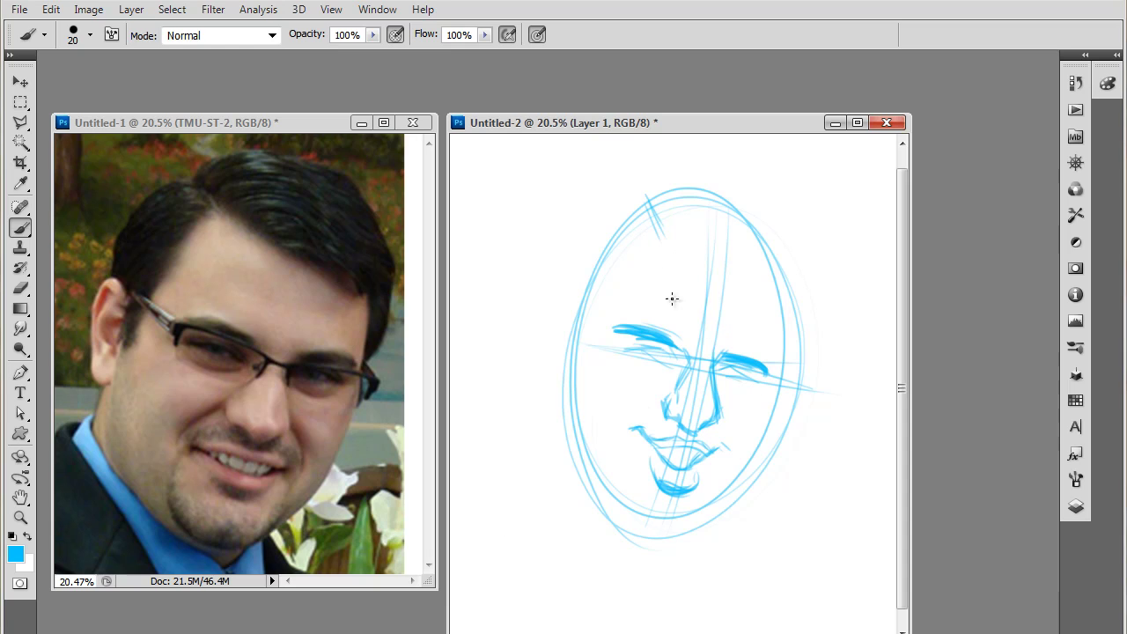
- Sketch the hair parting and the large swept front section of hair over the forehead and crown
mouse_move(694, 259)
left_mouse_down()
mouse_move(658, 223)
mouse_move(715, 244)
mouse_move(757, 277)
left_mouse_up()
mouse_move(671, 243)
left_mouse_down()
mouse_move(767, 294)
mouse_move(749, 297)
mouse_move(779, 300)
mouse_move(769, 319)
left_mouse_up()
mouse_move(642, 190)
left_mouse_down()
mouse_move(723, 181)
mouse_move(782, 273)
mouse_move(784, 231)
mouse_move(793, 257)
mouse_move(704, 178)
mouse_move(755, 193)
mouse_move(802, 284)
left_mouse_up()
mouse_move(653, 189)
left_mouse_down()
mouse_move(757, 191)
mouse_move(741, 183)
left_mouse_up()
left_click_drag(797, 259, 777, 313)
mouse_move(664, 213)
left_mouse_down()
mouse_move(692, 254)
mouse_move(779, 313)
left_mouse_up()
left_click_drag(696, 251, 724, 292)
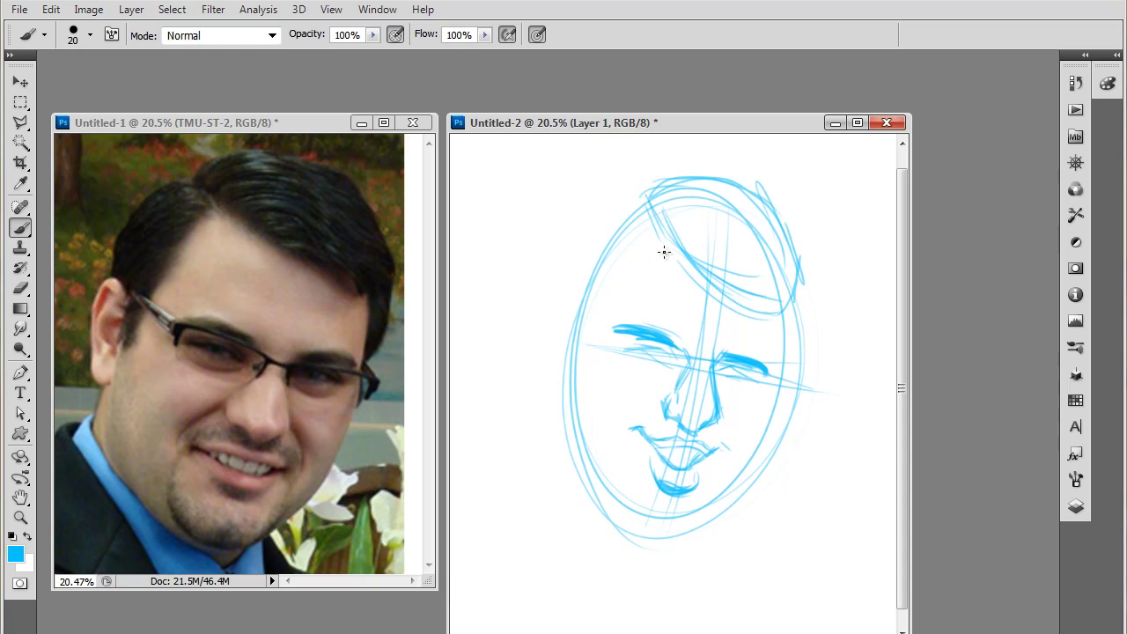
- Sketch the hair down both sides of the head and the temple and cheek contour on the viewer's right
mouse_move(665, 252)
left_mouse_down()
mouse_move(635, 269)
mouse_move(664, 246)
mouse_move(638, 279)
mouse_move(653, 249)
mouse_move(611, 292)
mouse_move(586, 359)
mouse_move(576, 323)
mouse_move(584, 354)
mouse_move(580, 338)
mouse_move(575, 347)
mouse_move(580, 257)
mouse_move(579, 311)
mouse_move(574, 275)
mouse_move(641, 199)
mouse_move(583, 247)
mouse_move(572, 281)
mouse_move(651, 203)
mouse_move(580, 246)
mouse_move(660, 213)
mouse_move(627, 205)
mouse_move(688, 209)
left_mouse_up()
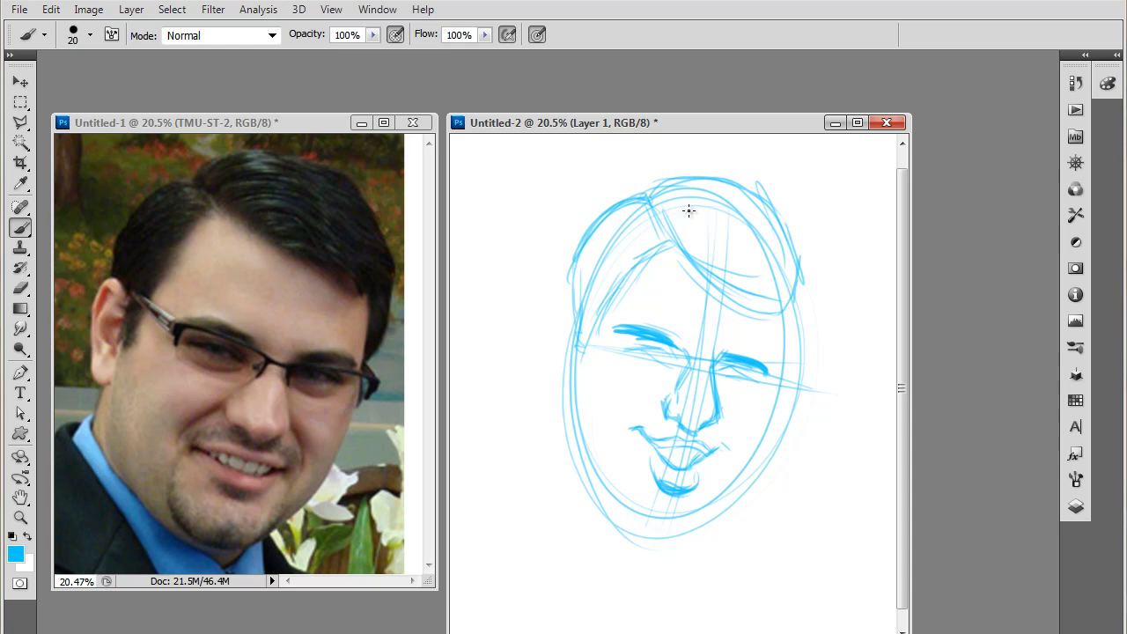
mouse_move(805, 302)
left_mouse_down()
mouse_move(814, 323)
mouse_move(789, 386)
mouse_move(795, 349)
left_mouse_up()
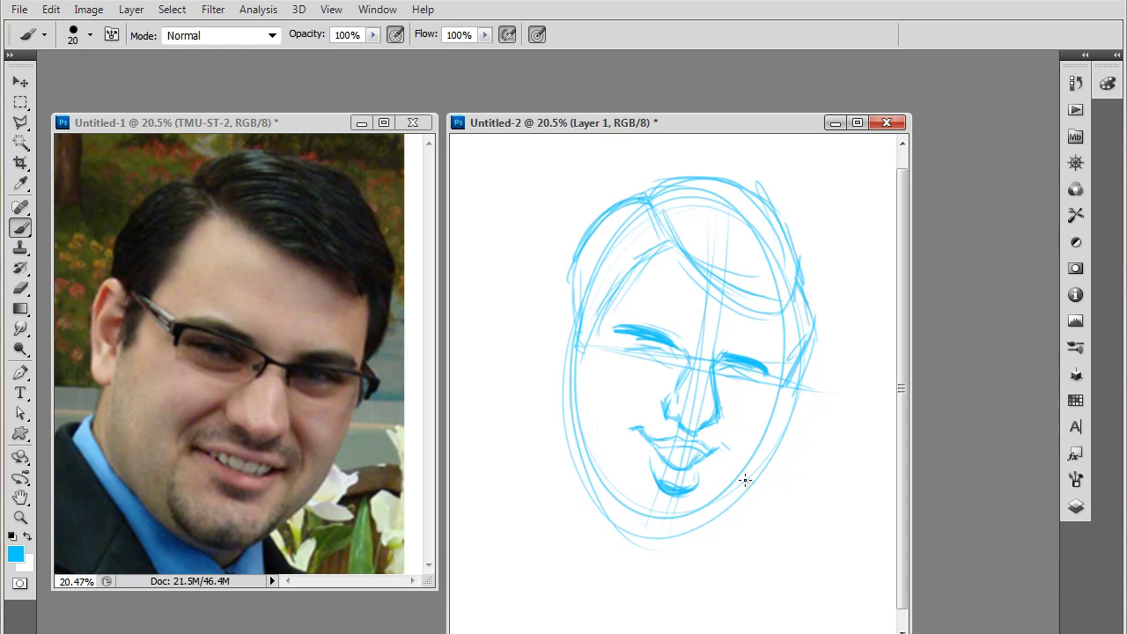
left_click_drag(764, 312, 771, 380)
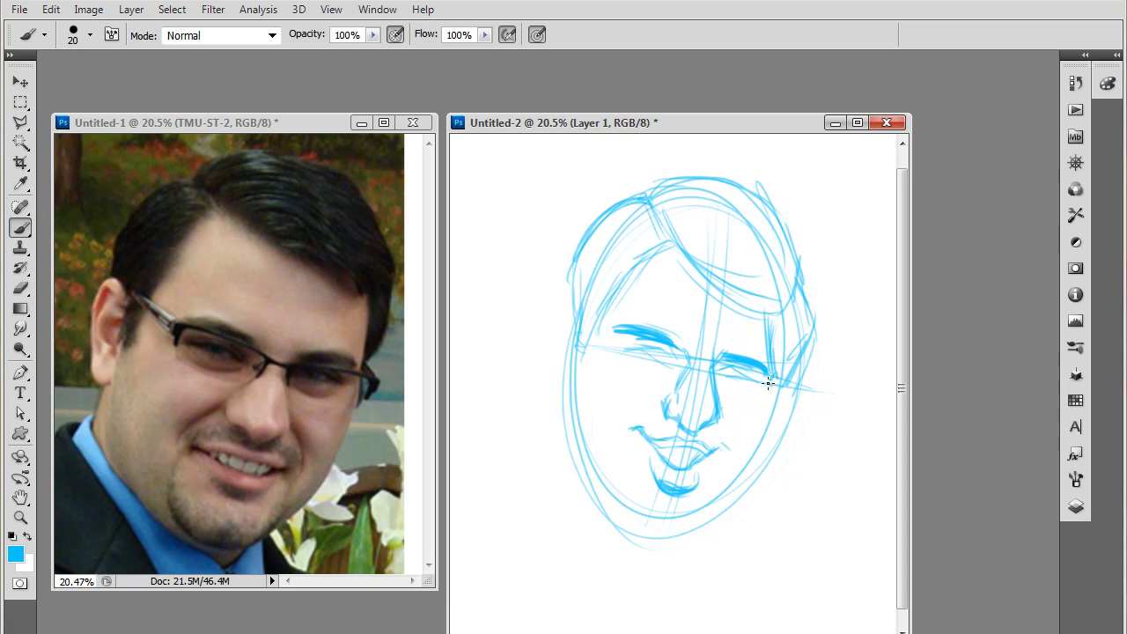
mouse_move(763, 422)
left_mouse_down()
mouse_move(763, 449)
mouse_move(764, 407)
mouse_move(756, 485)
mouse_move(772, 451)
mouse_move(736, 516)
mouse_move(763, 428)
mouse_move(751, 494)
left_mouse_up()
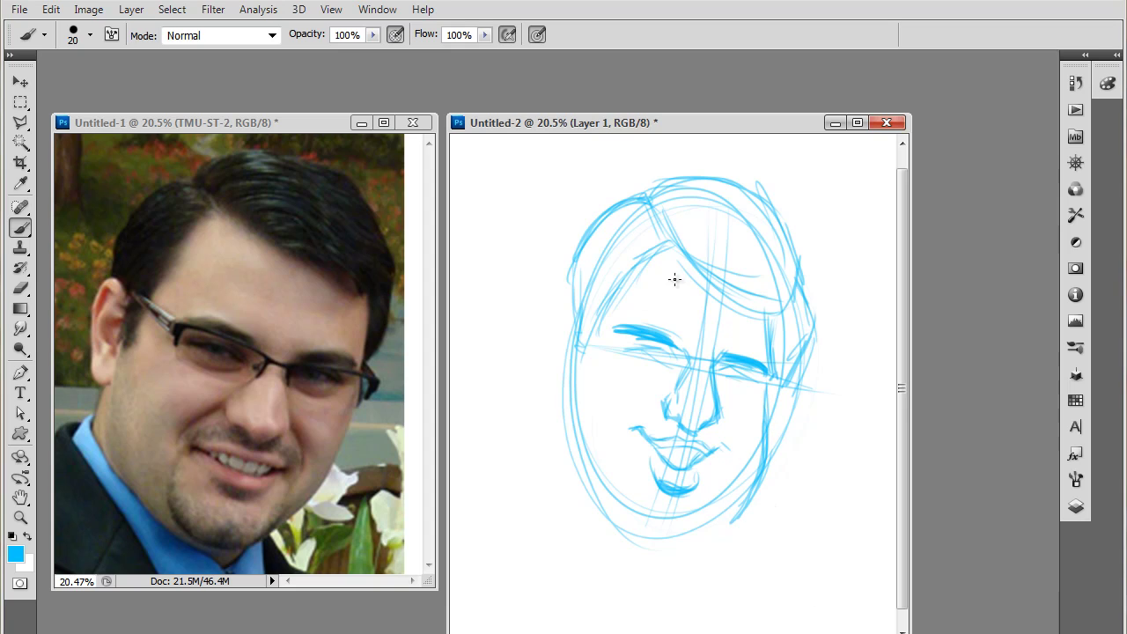
- Draw an arrow beside the jaw on the viewer's right, pointing diagonally down and away from the face
left_click_drag(767, 519, 807, 576)
left_click_drag(805, 537, 799, 577)
left_click_drag(784, 574, 811, 579)
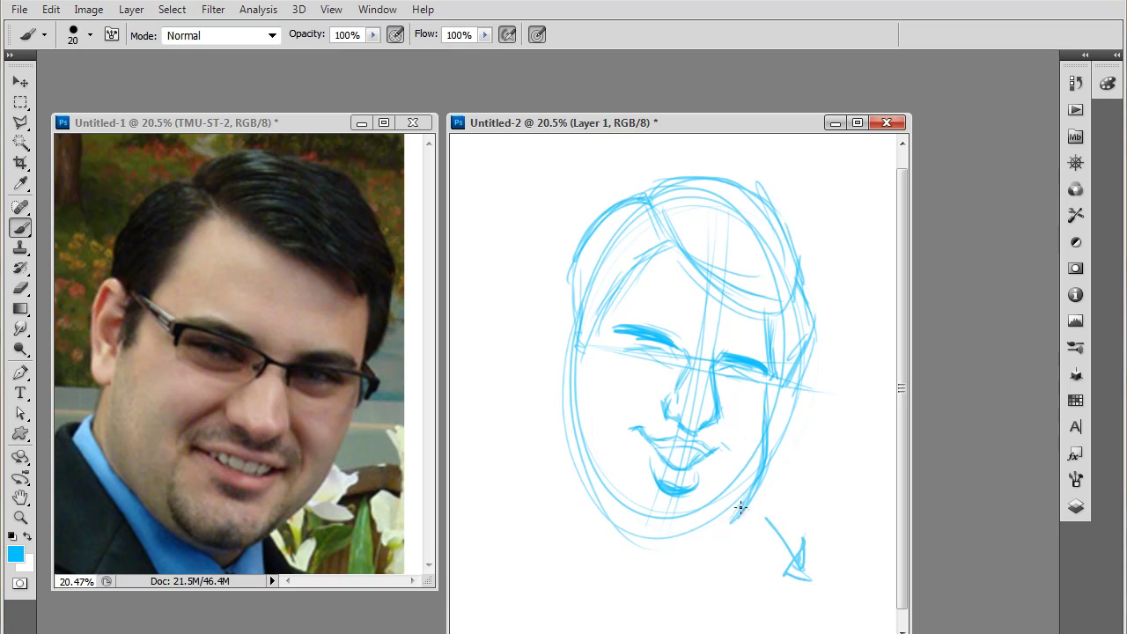
- Sketch the jaw and chin contour extending below the head oval
mouse_move(724, 506)
left_mouse_down()
mouse_move(713, 547)
mouse_move(663, 558)
left_mouse_up()
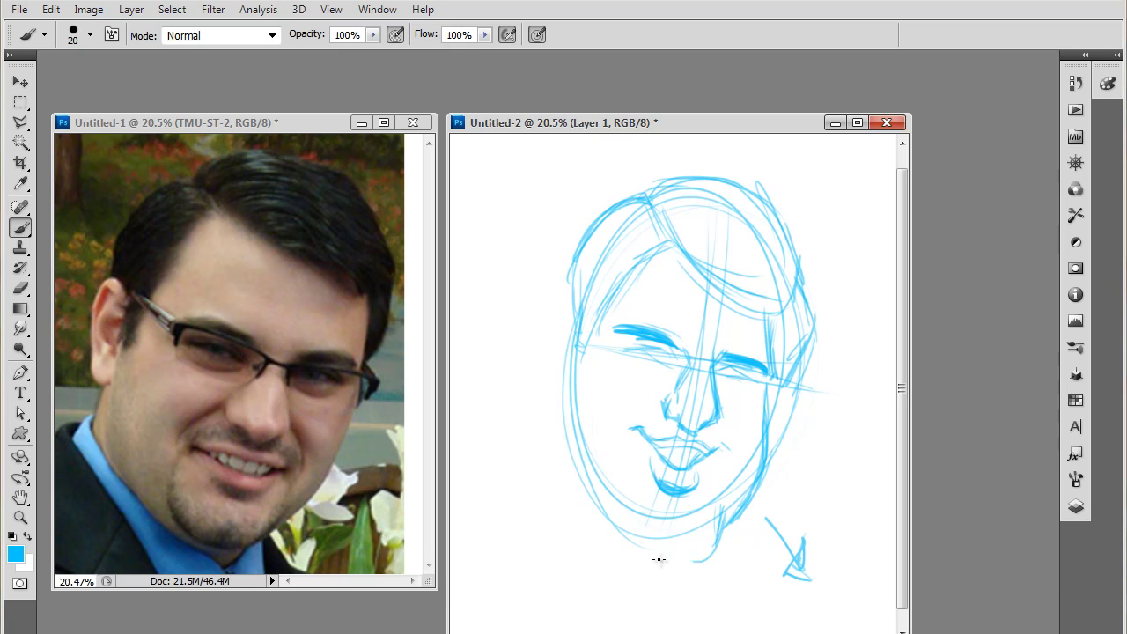
mouse_move(721, 532)
left_mouse_down()
mouse_move(669, 572)
mouse_move(704, 566)
left_mouse_up()
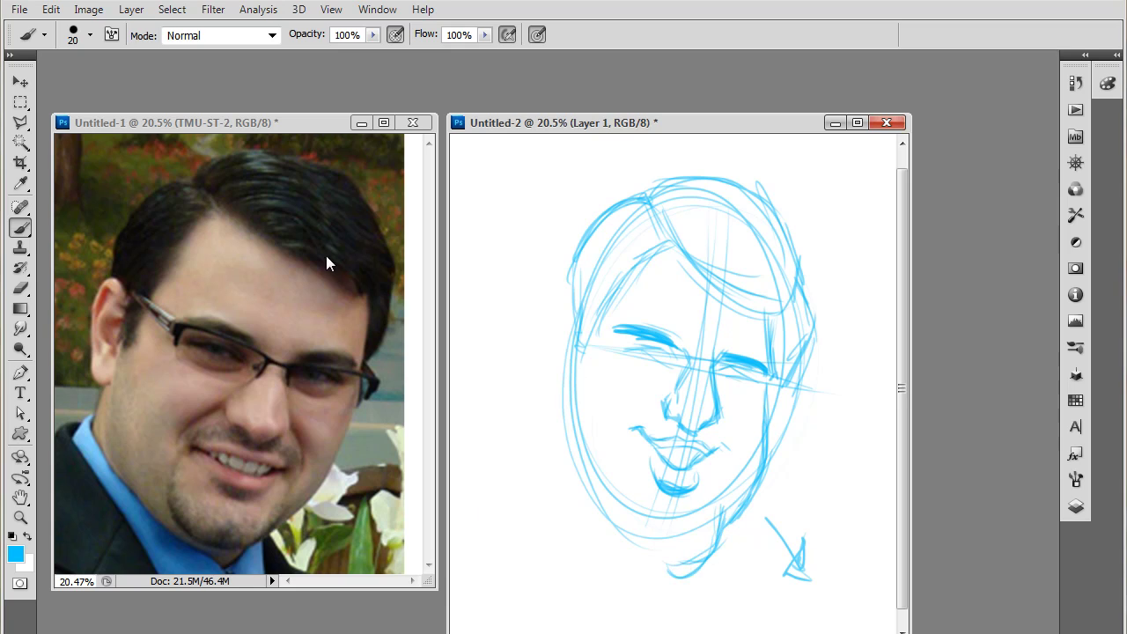
left_click(309, 295)
left_click(300, 313)
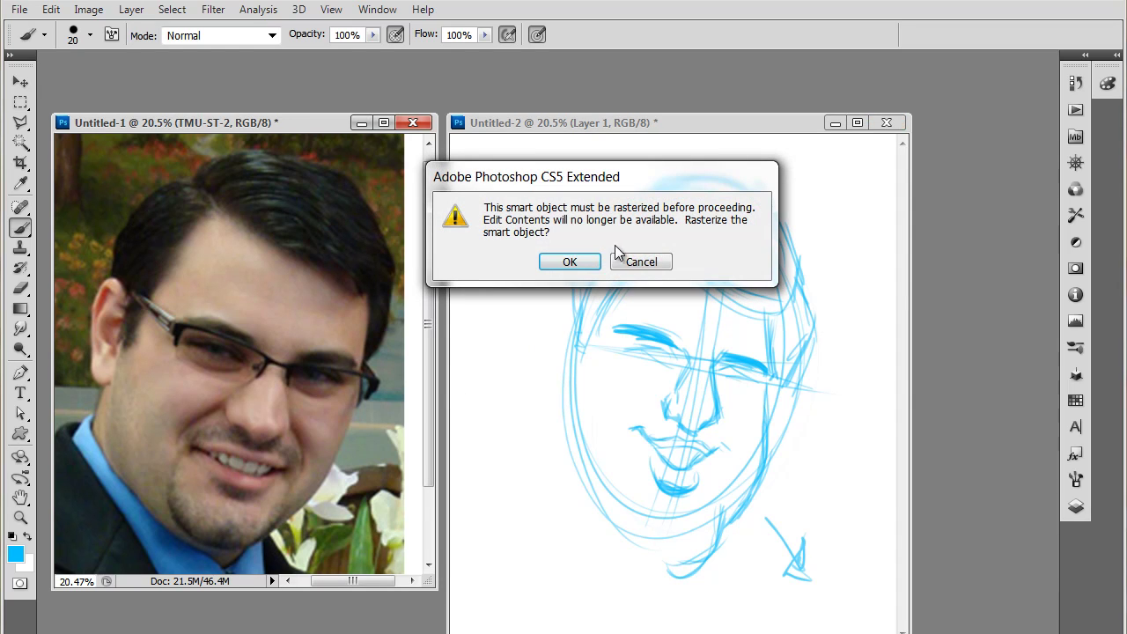
left_click(641, 260)
left_click(590, 254)
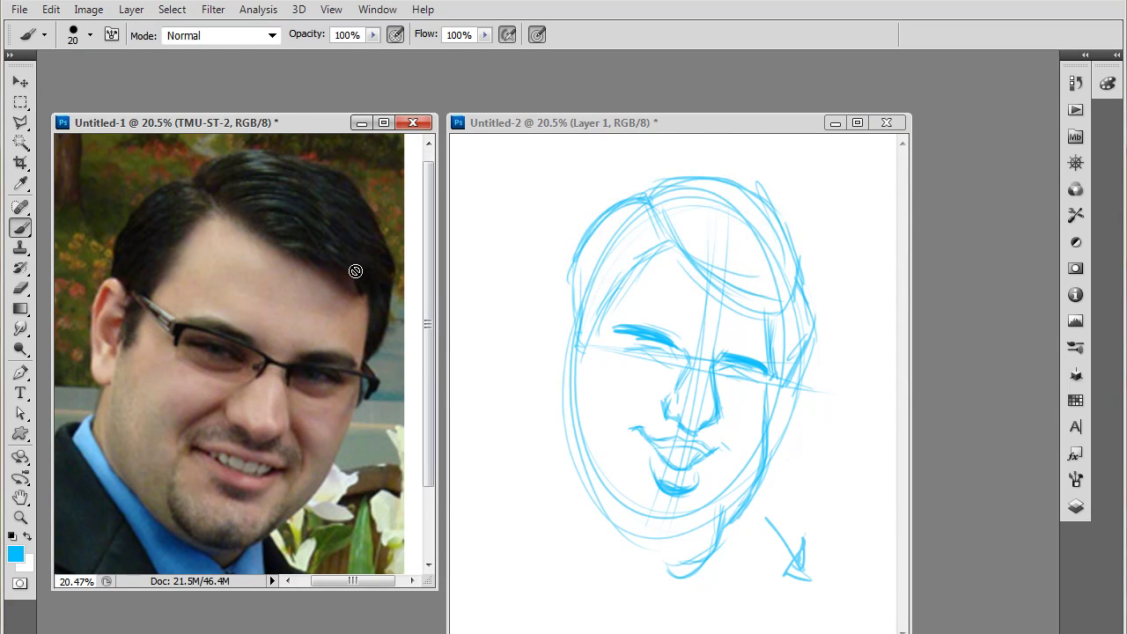
- Show the Layer 1 line drawing over the photo in Untitled-1 and hide it again
left_click(1076, 505)
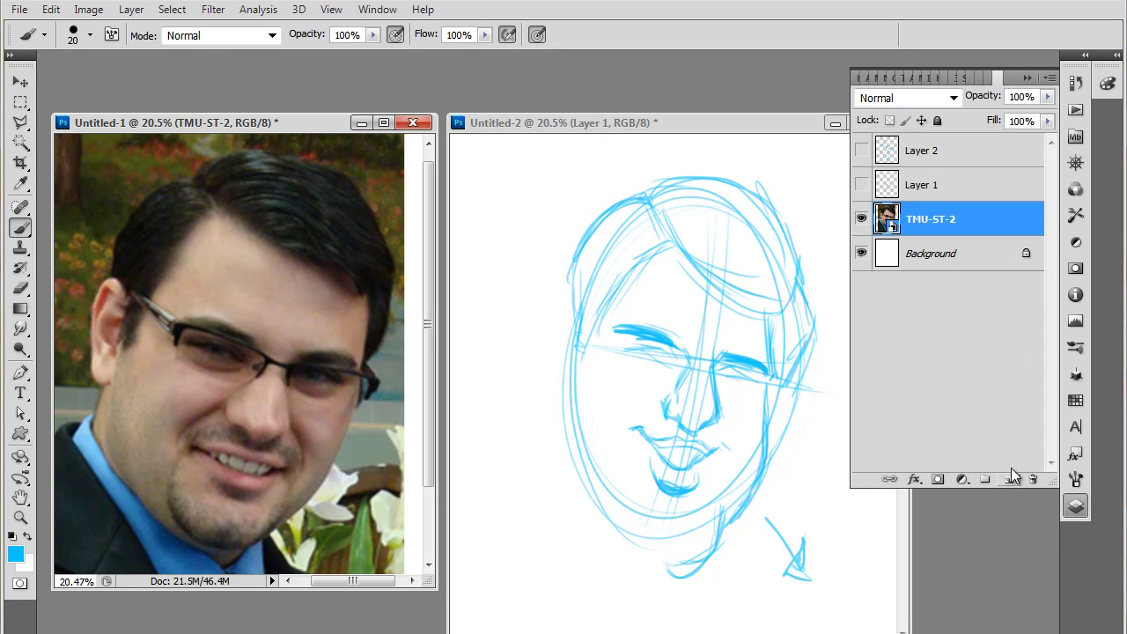
left_click(924, 185)
left_click(861, 185)
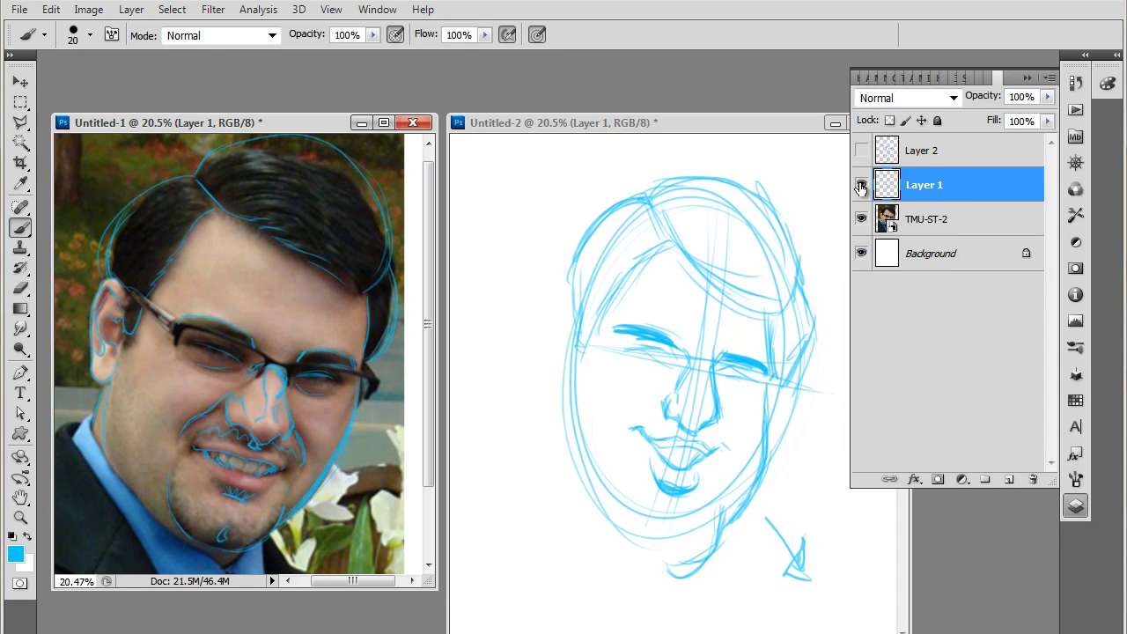
left_click(861, 185)
- Add a new layer above Layer 2 in Untitled-1 and draw a curved centre line down the face from hairline to chin
left_click(934, 162)
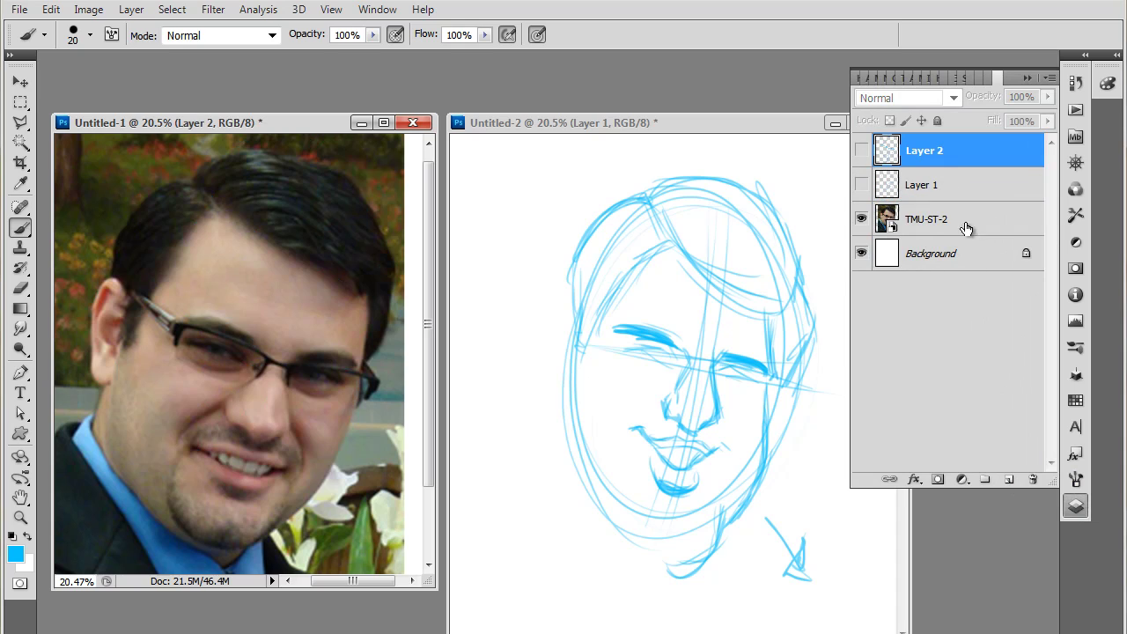
left_click(1011, 484)
left_click(1027, 77)
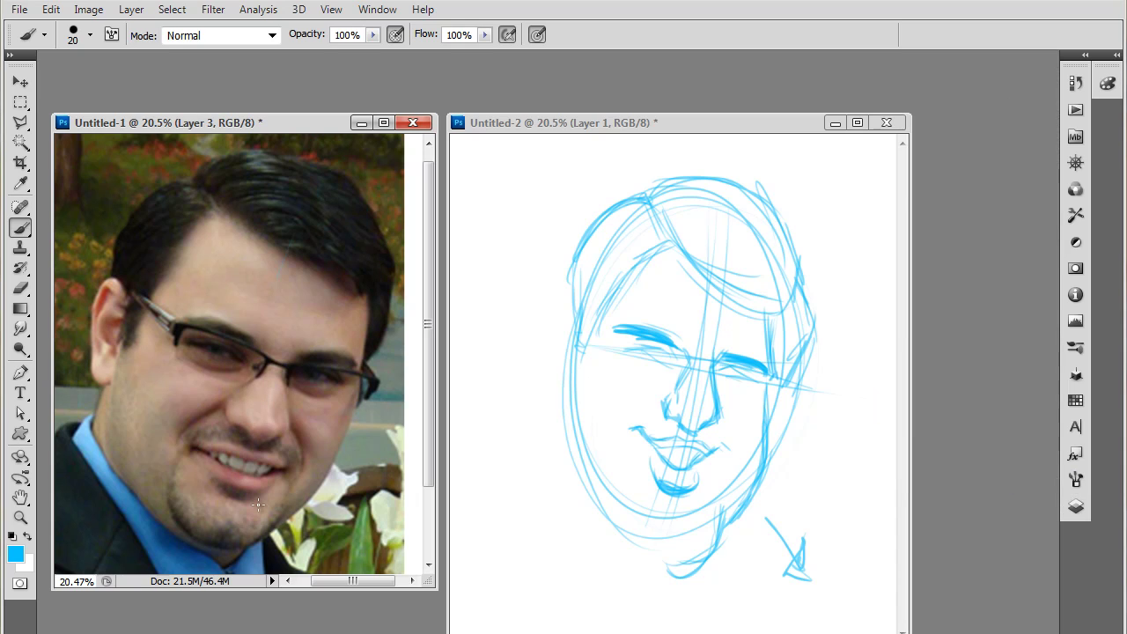
left_click_drag(316, 222, 256, 541)
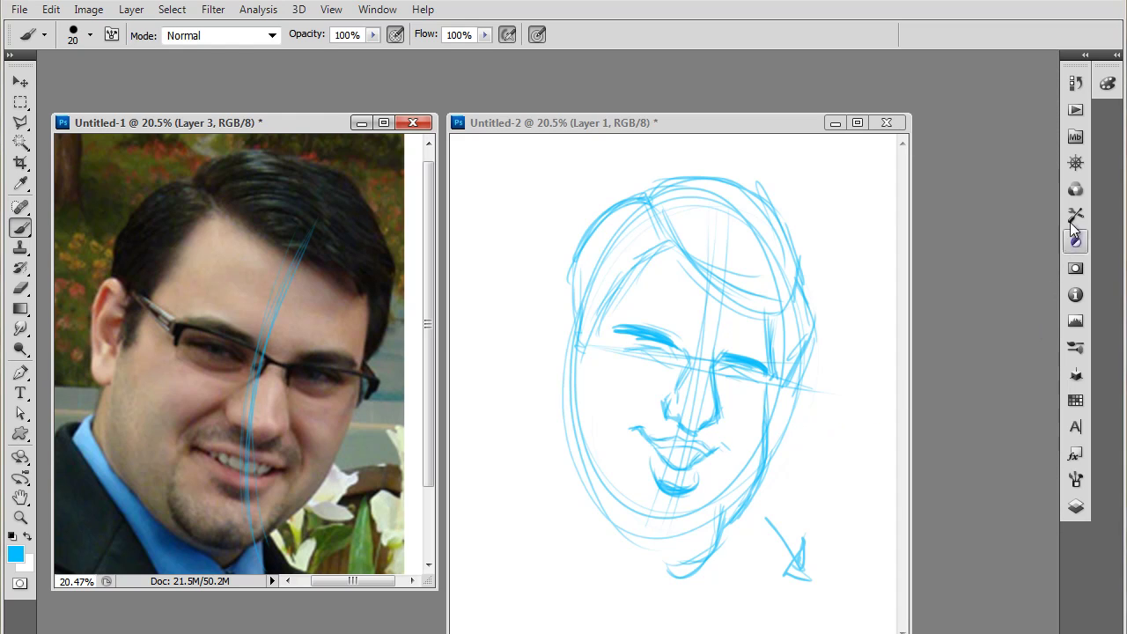
- Complete the head contour in Untitled-2 with the chin, the jaw and ear on the viewer's left, and the opposite cheek
left_click_drag(759, 114, 759, 121)
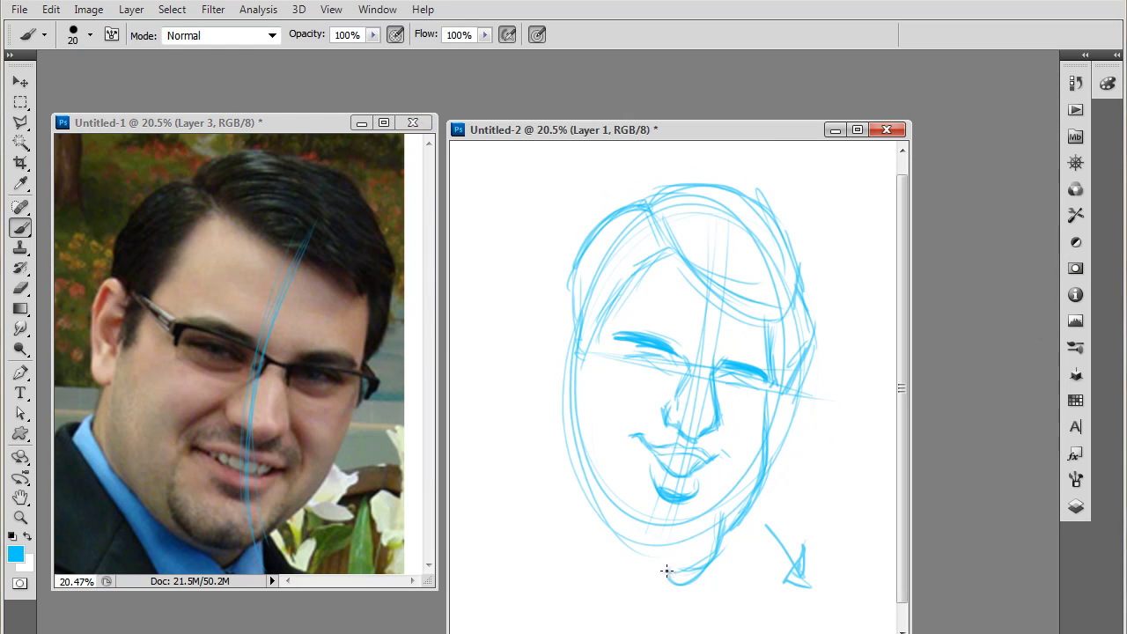
left_click_drag(667, 571, 659, 573)
left_click_drag(620, 511, 651, 568)
mouse_move(629, 488)
left_mouse_down()
mouse_move(653, 570)
mouse_move(628, 498)
mouse_move(652, 550)
mouse_move(713, 564)
left_mouse_up()
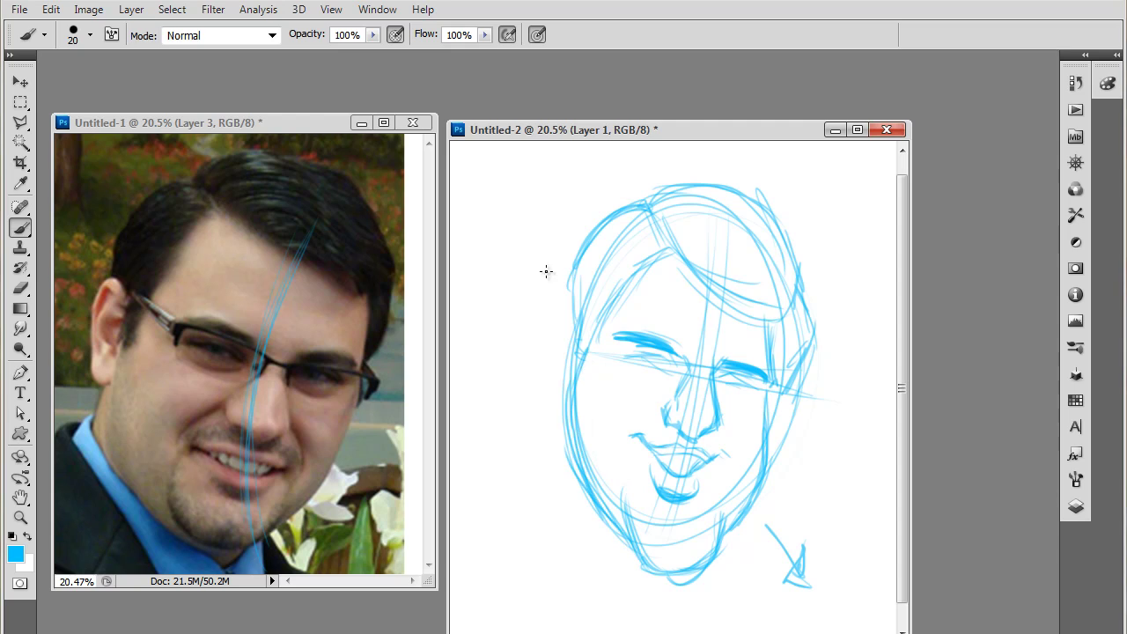
mouse_move(576, 324)
left_mouse_down()
mouse_move(551, 391)
mouse_move(554, 381)
mouse_move(569, 390)
mouse_move(554, 397)
mouse_move(552, 354)
left_mouse_up()
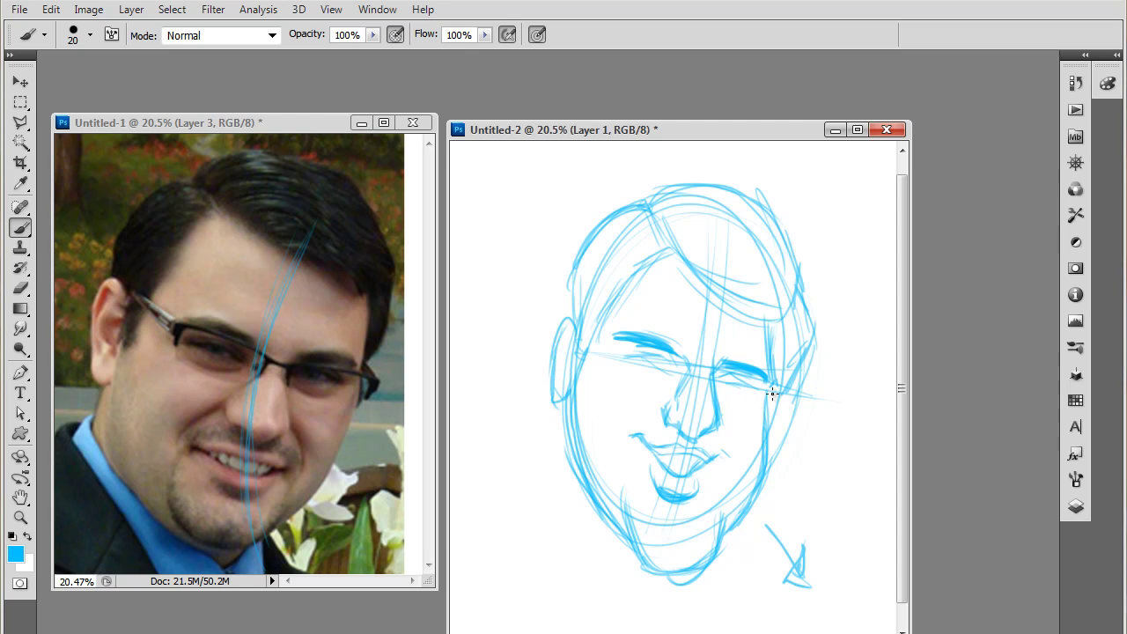
left_click_drag(773, 396, 767, 464)
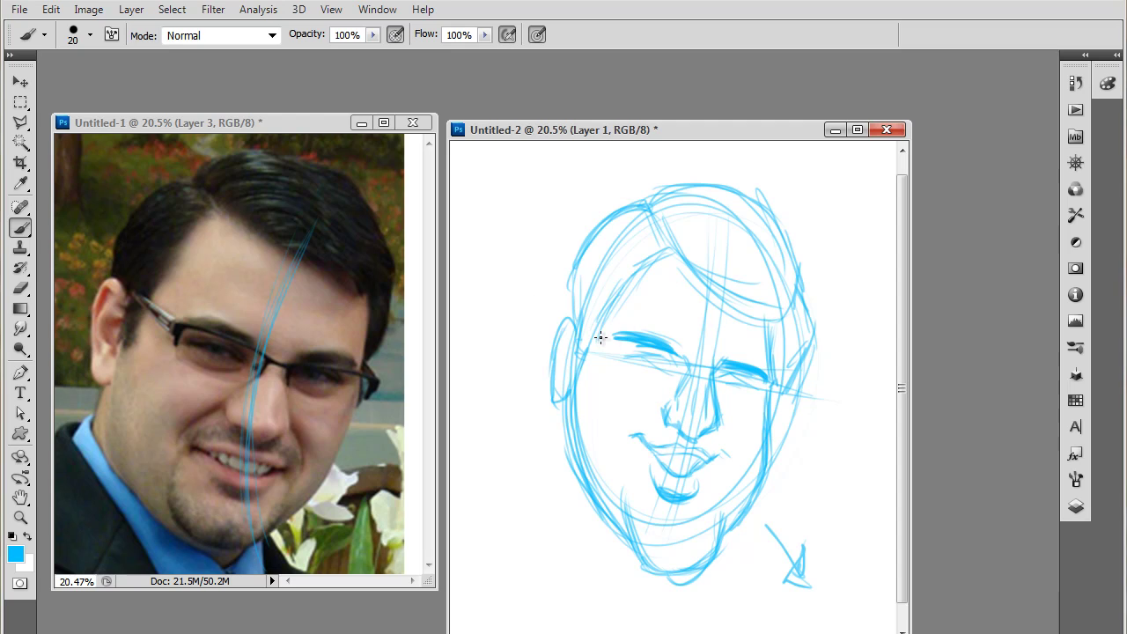
- Sketch the glasses over the eyes with the upper frame line, outer lens sides, lower rims and temple ends
left_click_drag(600, 337, 796, 397)
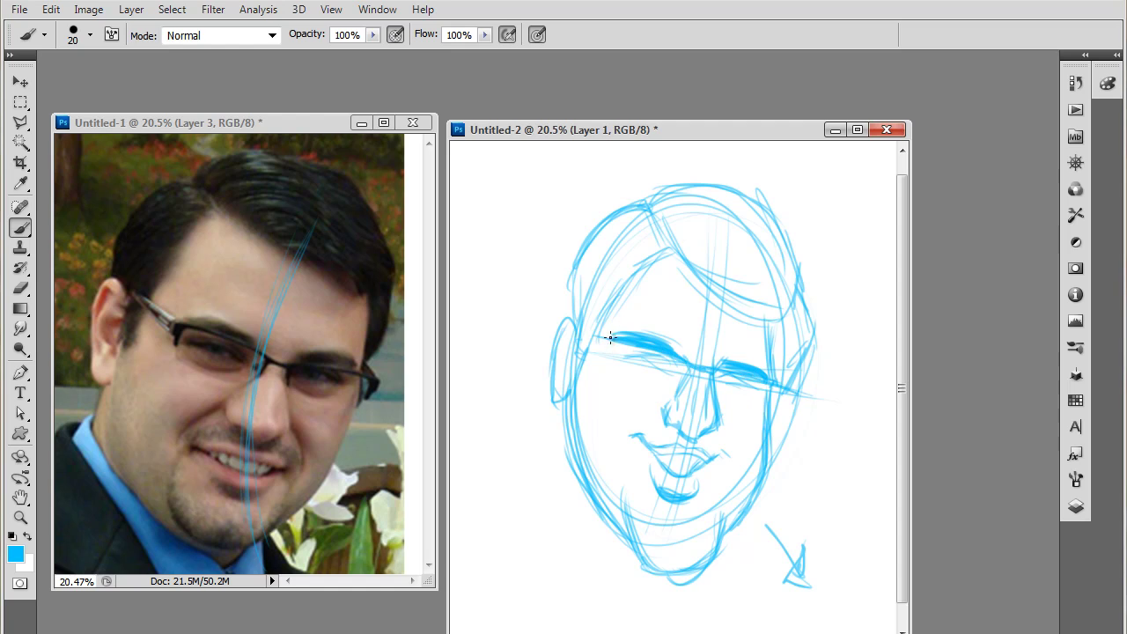
left_click_drag(604, 356, 603, 370)
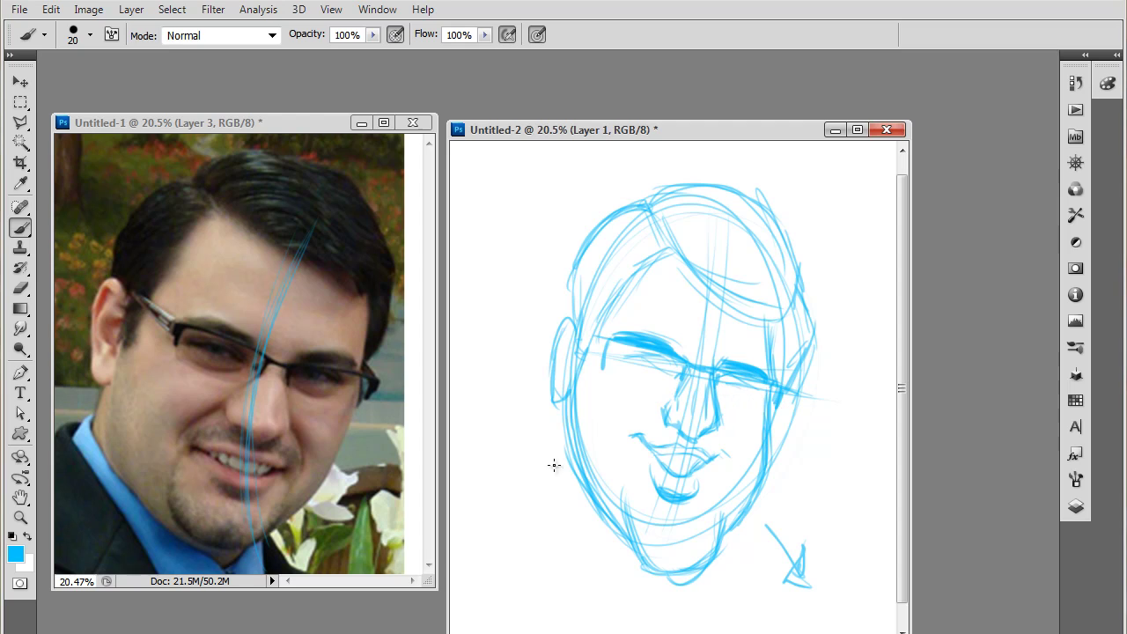
left_click_drag(611, 368, 659, 378)
left_click_drag(726, 398, 768, 410)
left_click_drag(586, 328, 605, 345)
left_click_drag(778, 384, 791, 393)
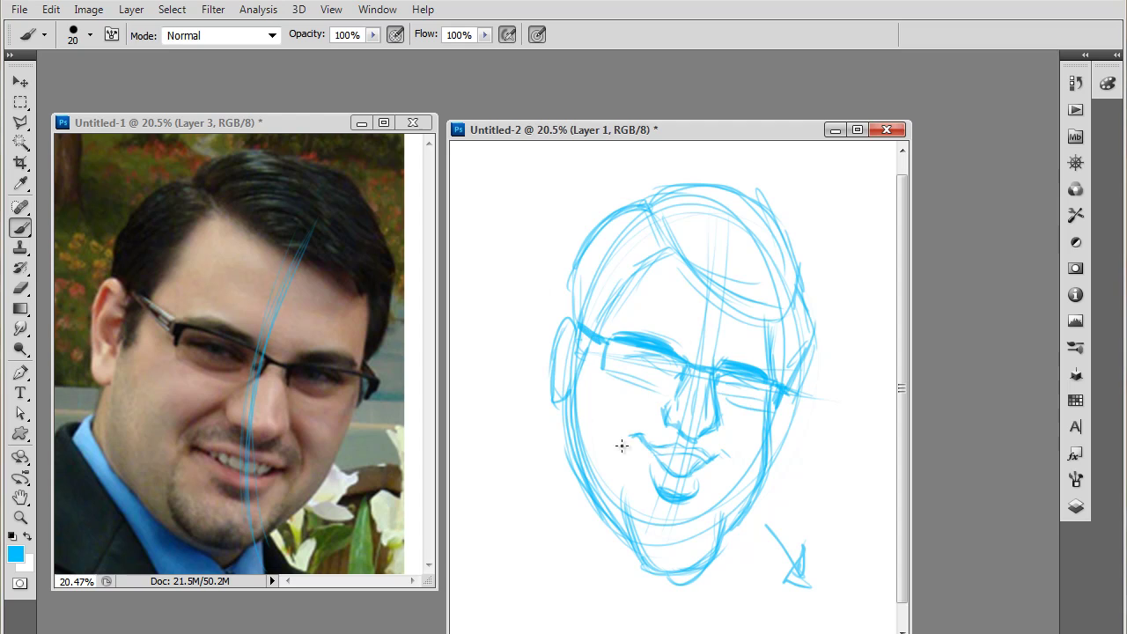
- Sketch the crease under the lower lip and the smile lines curving around both mouth corners
left_click_drag(665, 509, 697, 513)
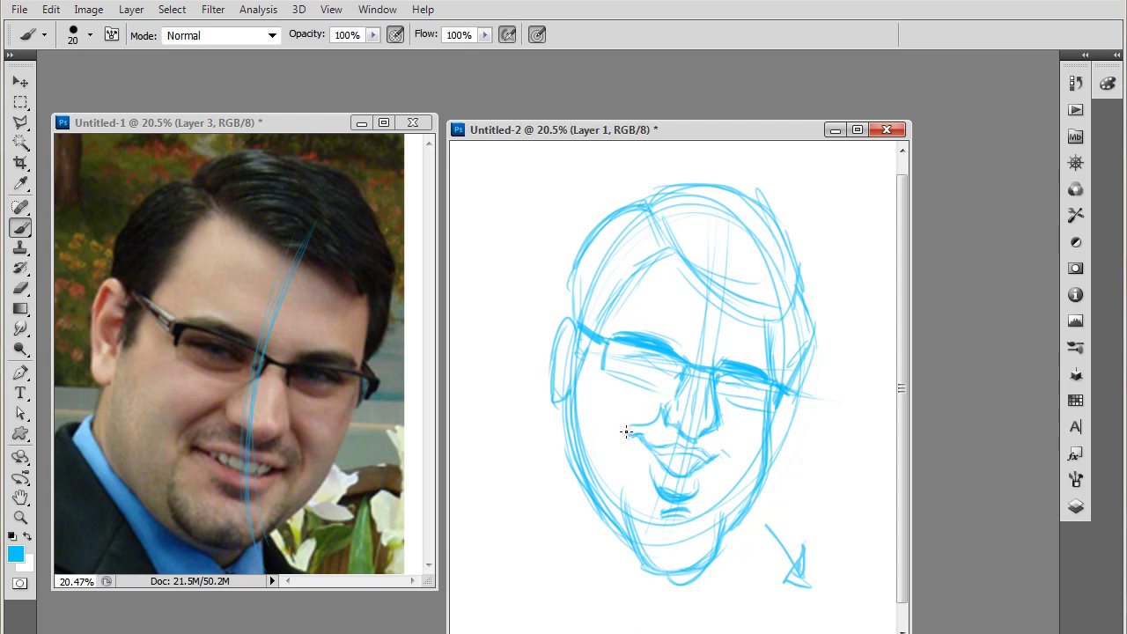
left_click_drag(632, 433, 623, 447)
key("ctrl+alt+z")
key("ctrl+alt+z")
left_click_drag(627, 429, 627, 447)
left_click_drag(720, 426, 733, 464)
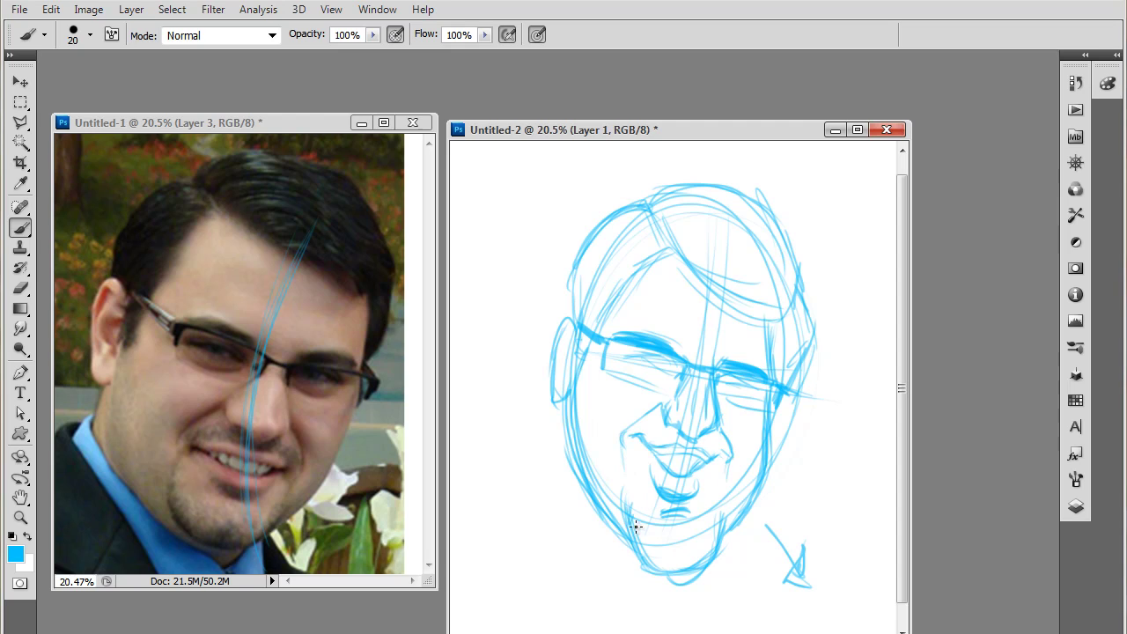
- Hatch the goatee on the chin and the moustache between the nose and the upper lip
mouse_move(660, 542)
left_mouse_down()
mouse_move(669, 564)
mouse_move(679, 550)
left_mouse_up()
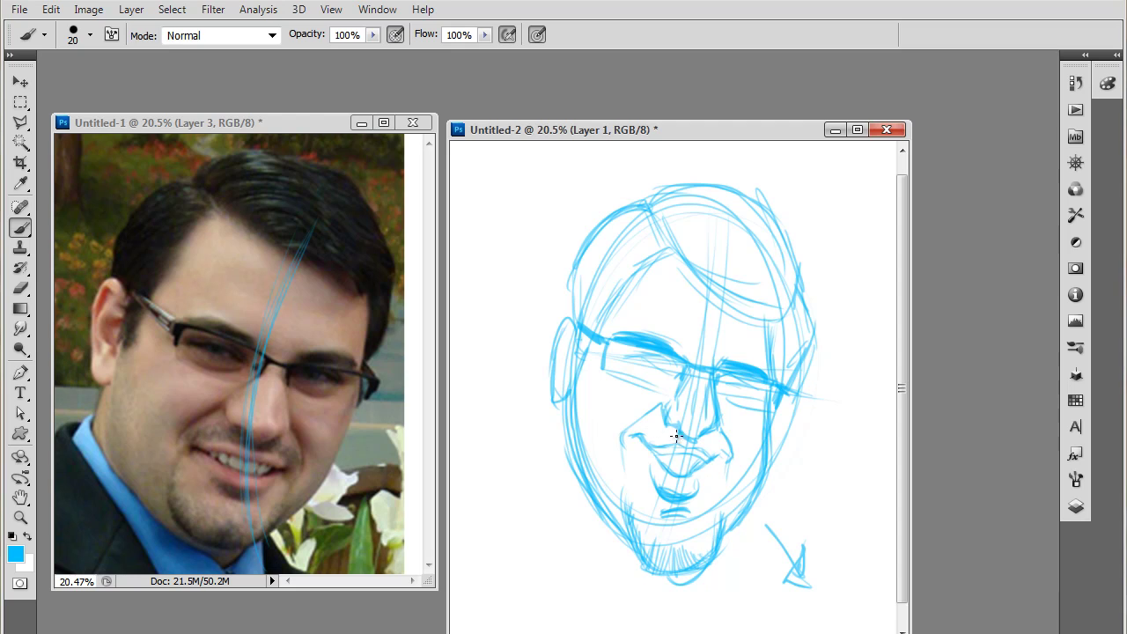
left_click_drag(676, 435, 646, 431)
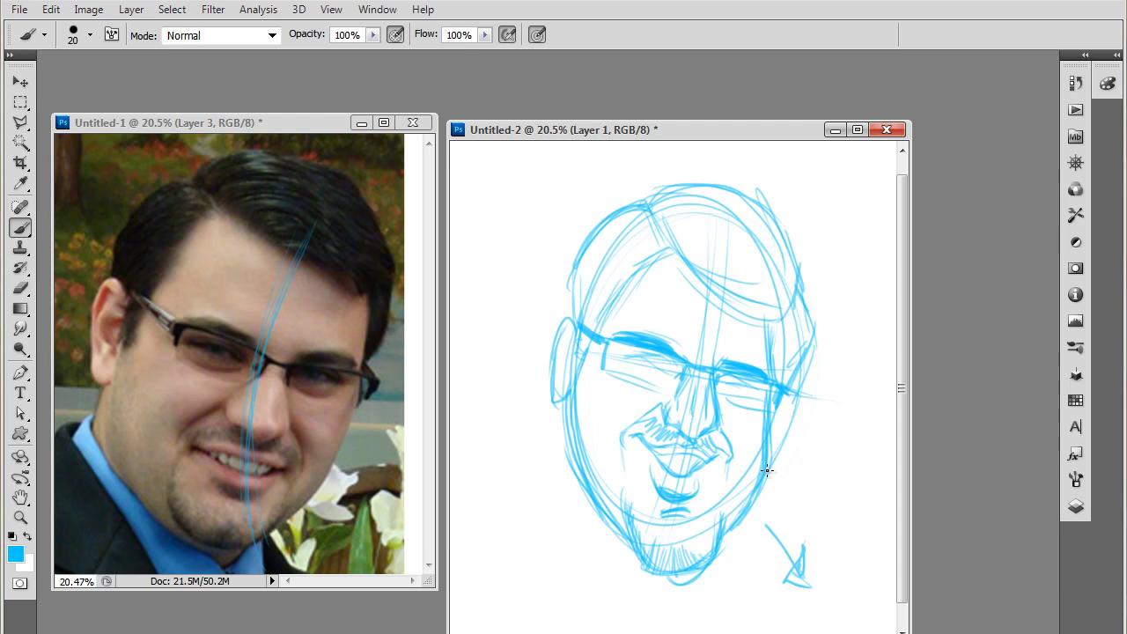
left_click_drag(573, 431, 558, 563)
left_click_drag(565, 408, 561, 524)
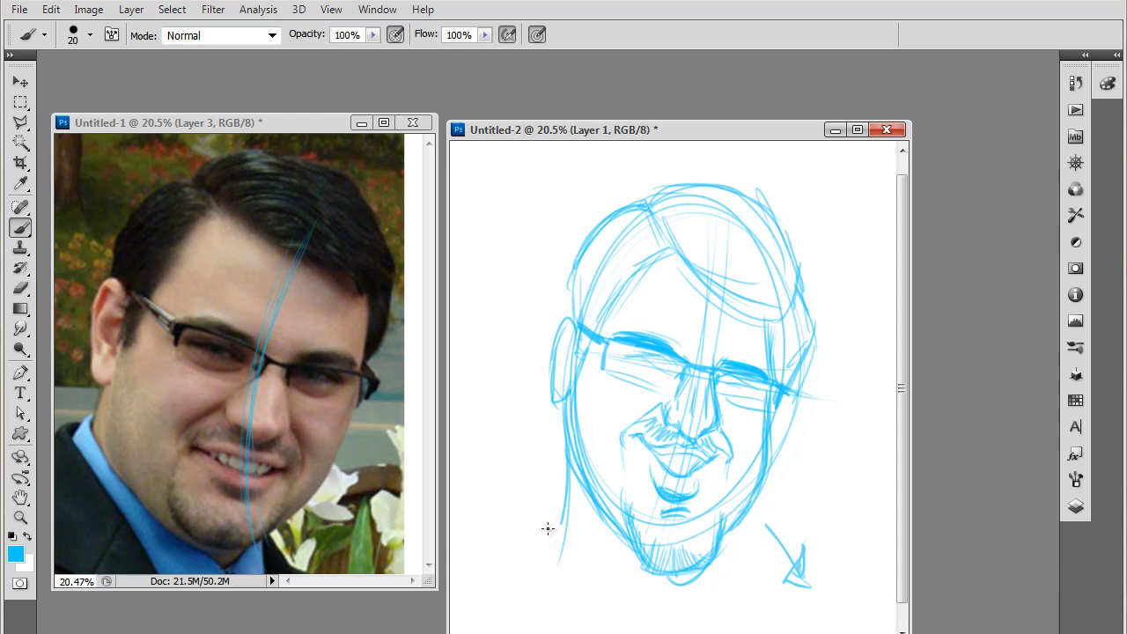
key("ctrl+alt+z")
key("ctrl+alt+z")
- Sketch the neck line below the ear and add the shirt collar with the tie knot under the chin
left_click_drag(566, 411, 562, 497)
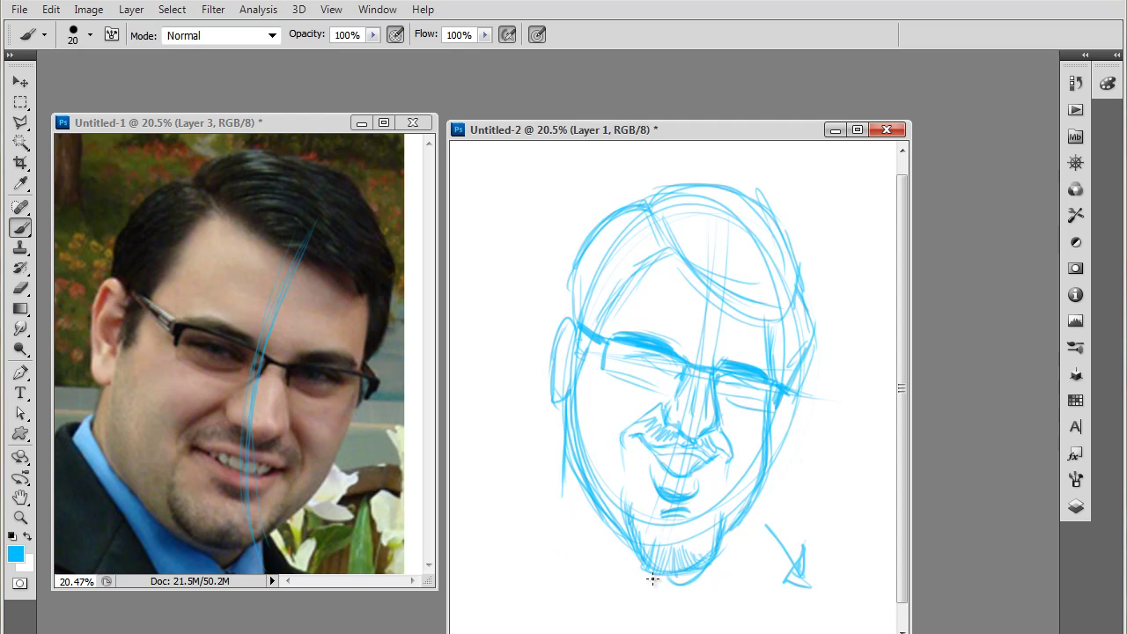
left_click_drag(663, 573, 642, 590)
mouse_move(562, 478)
left_mouse_down()
mouse_move(643, 588)
mouse_move(549, 494)
mouse_move(555, 467)
left_mouse_up()
left_click_drag(584, 570, 558, 517)
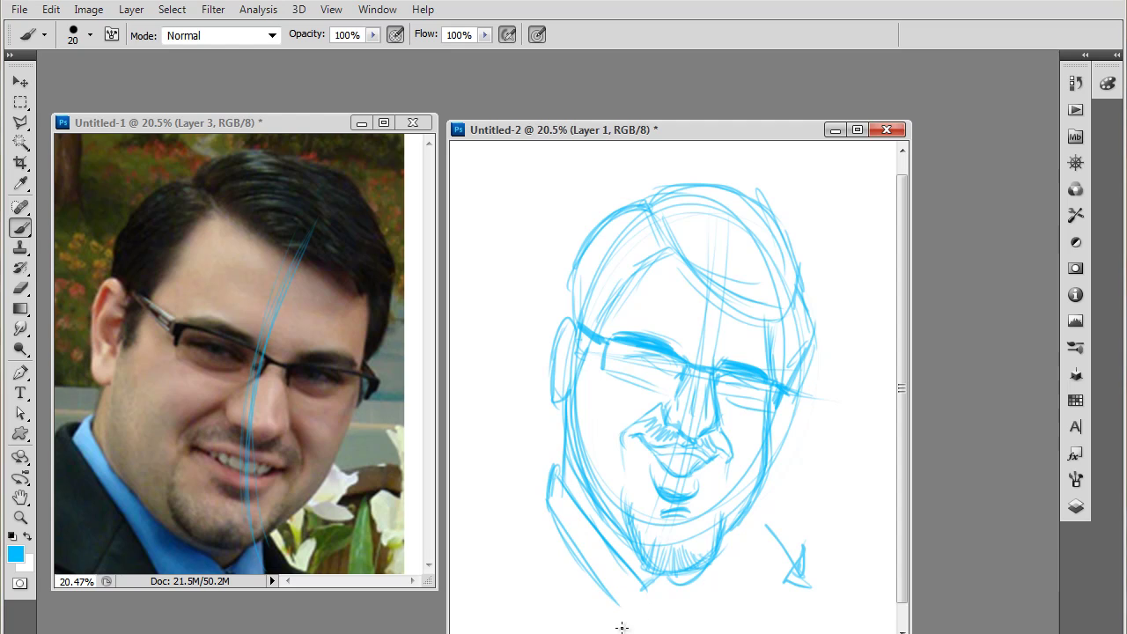
left_click_drag(621, 626, 636, 610)
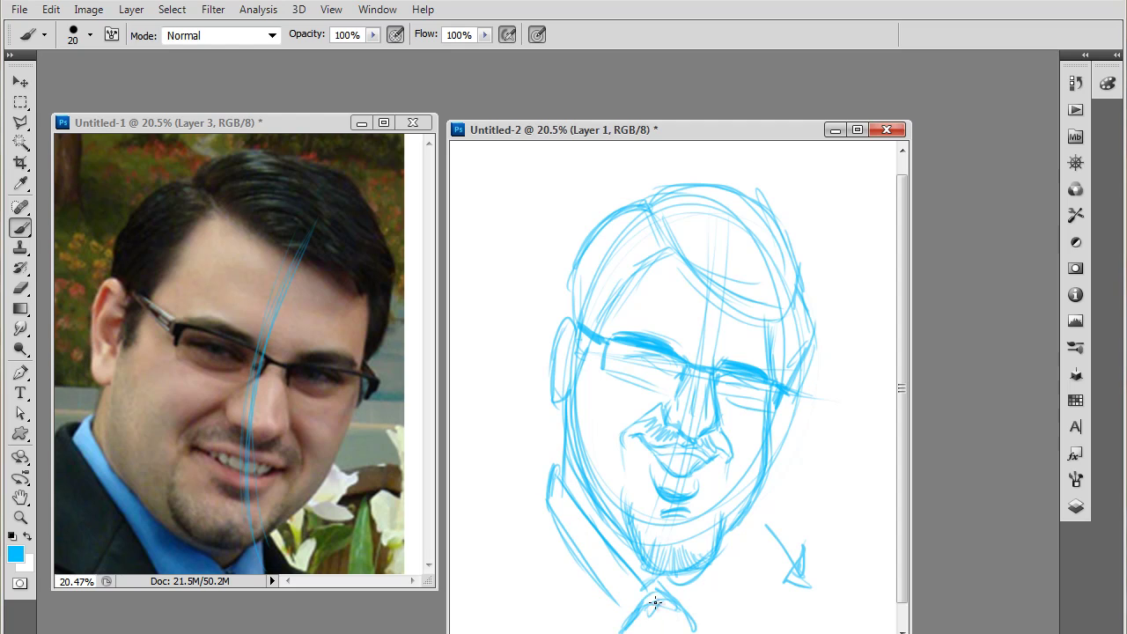
mouse_move(643, 585)
left_mouse_down()
mouse_move(681, 627)
mouse_move(676, 610)
mouse_move(673, 621)
mouse_move(635, 617)
mouse_move(670, 629)
left_mouse_up()
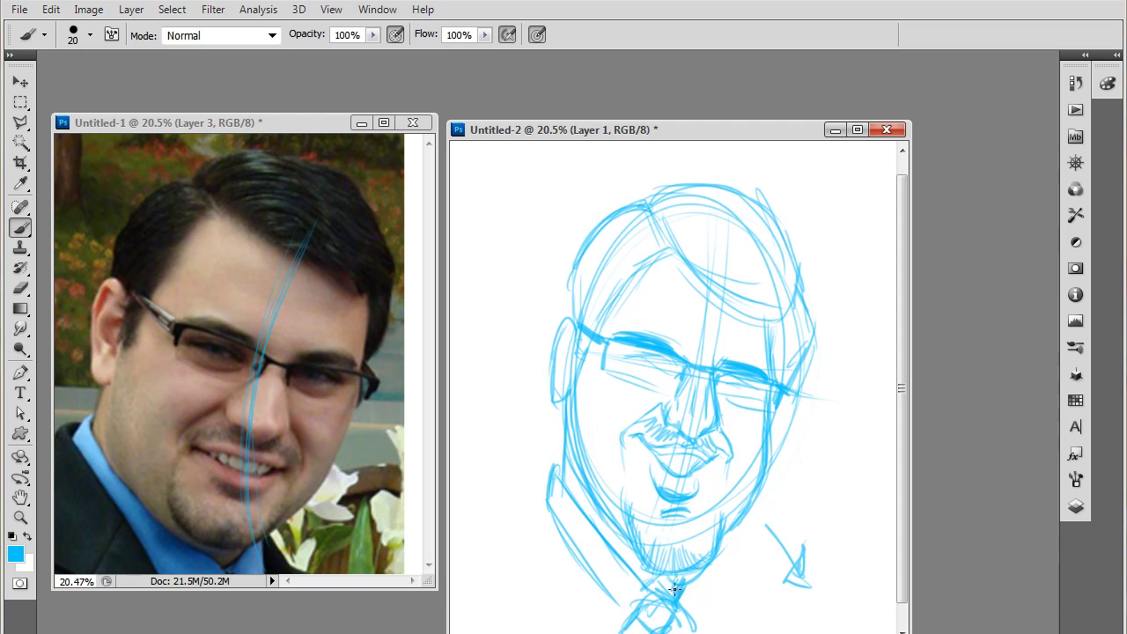
- Reduce the brush size to 8 and change the foreground colour to a dark blue for close-up detailing
scroll(733, 469, "up", 4)
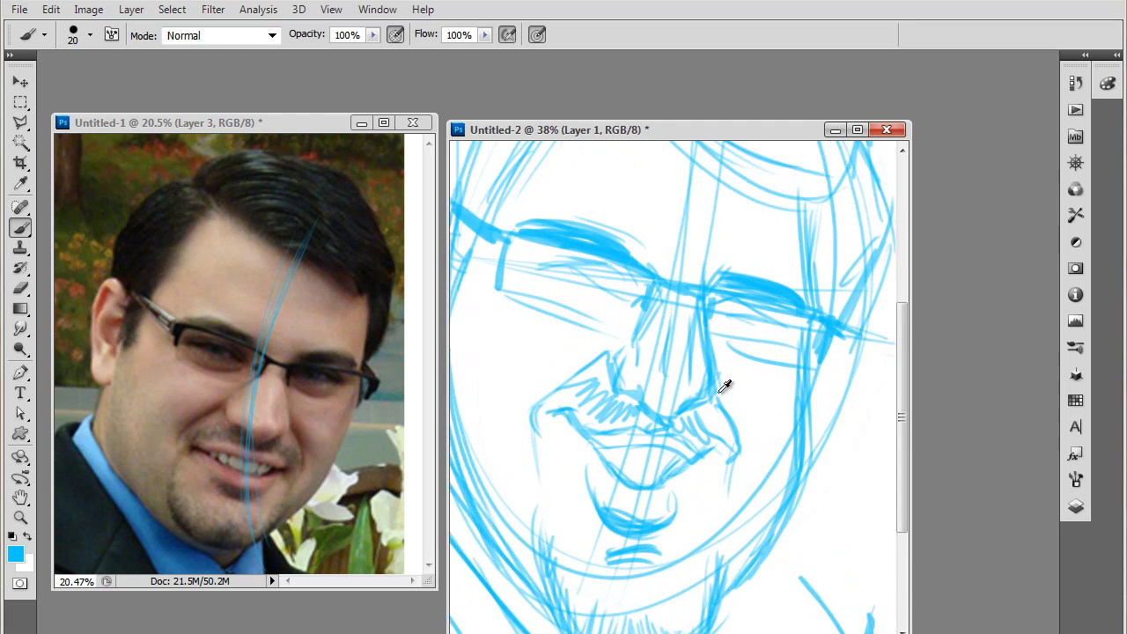
scroll(713, 423, "up", 2)
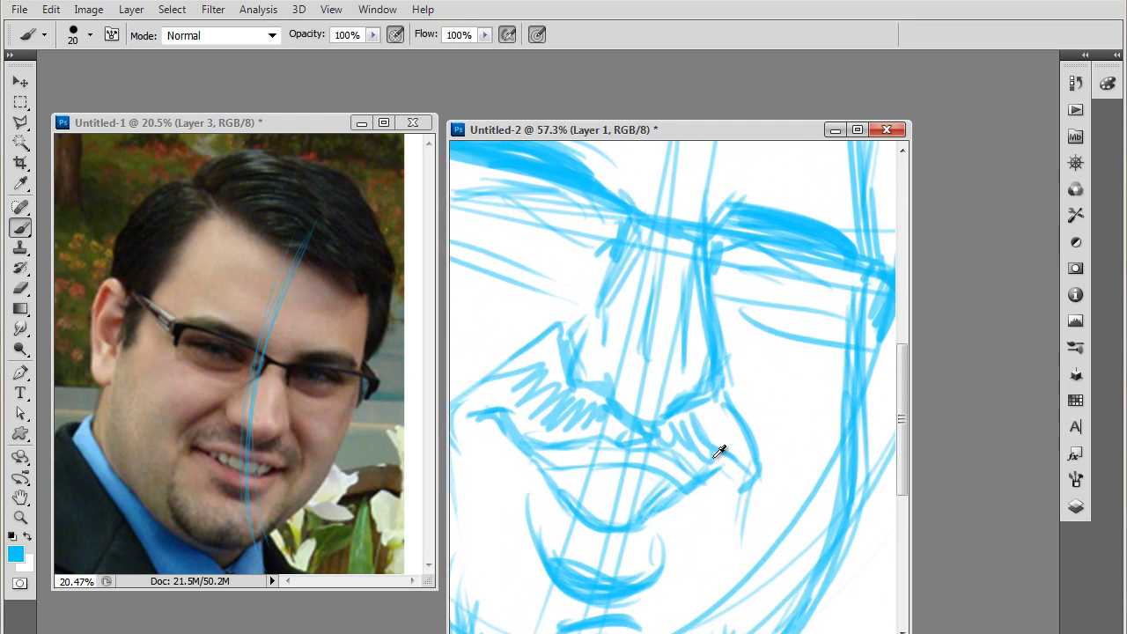
scroll(718, 450, "down", 3)
scroll(718, 449, "up", 2)
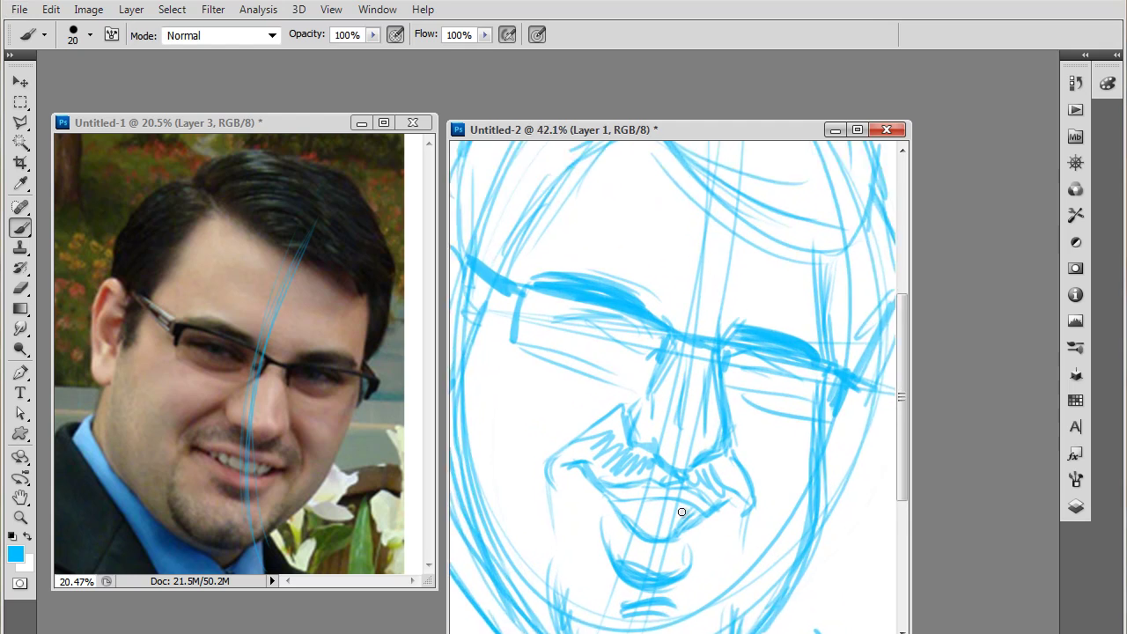
scroll(682, 511, "up", 2)
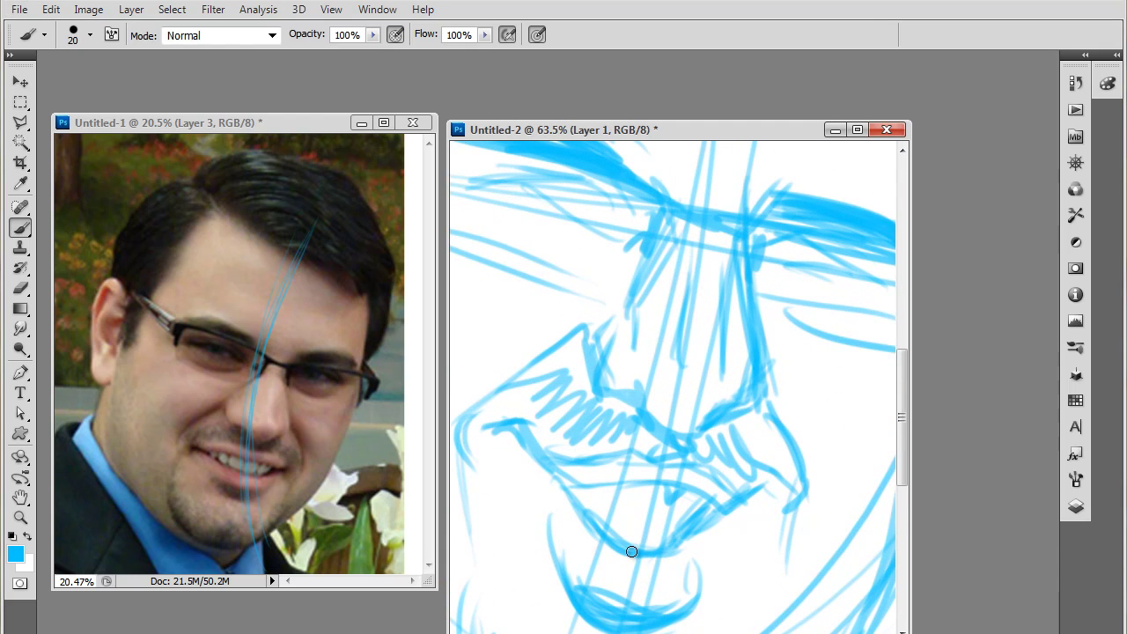
key("bracketleft")
key("bracketleft")
key("bracketleft")
left_click(18, 557)
left_click(618, 495)
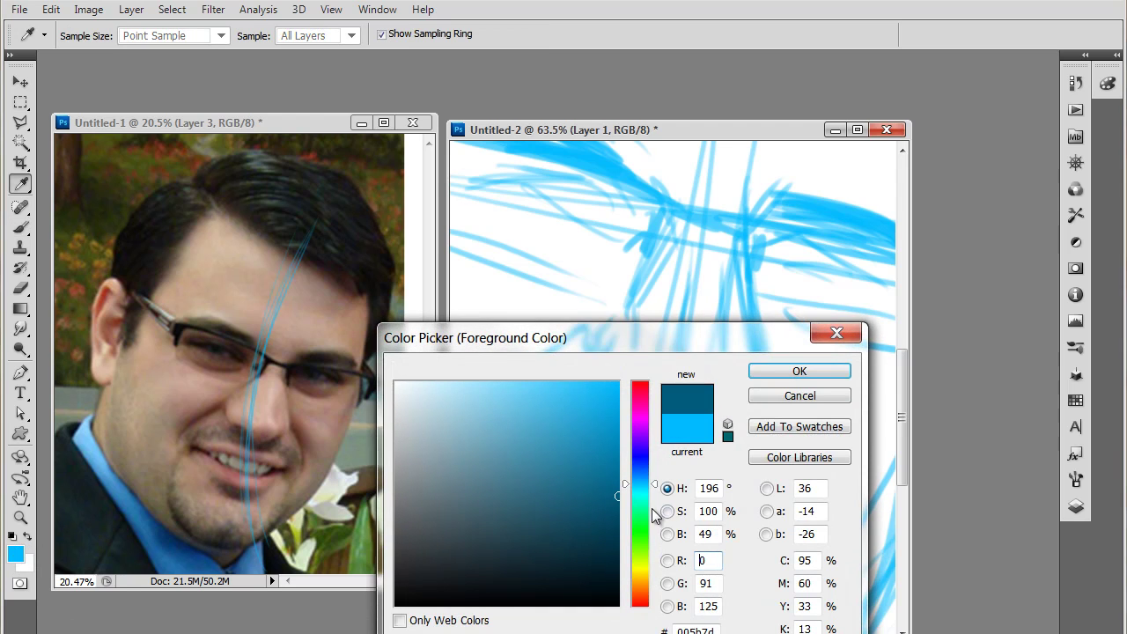
left_click(617, 502)
left_click(792, 371)
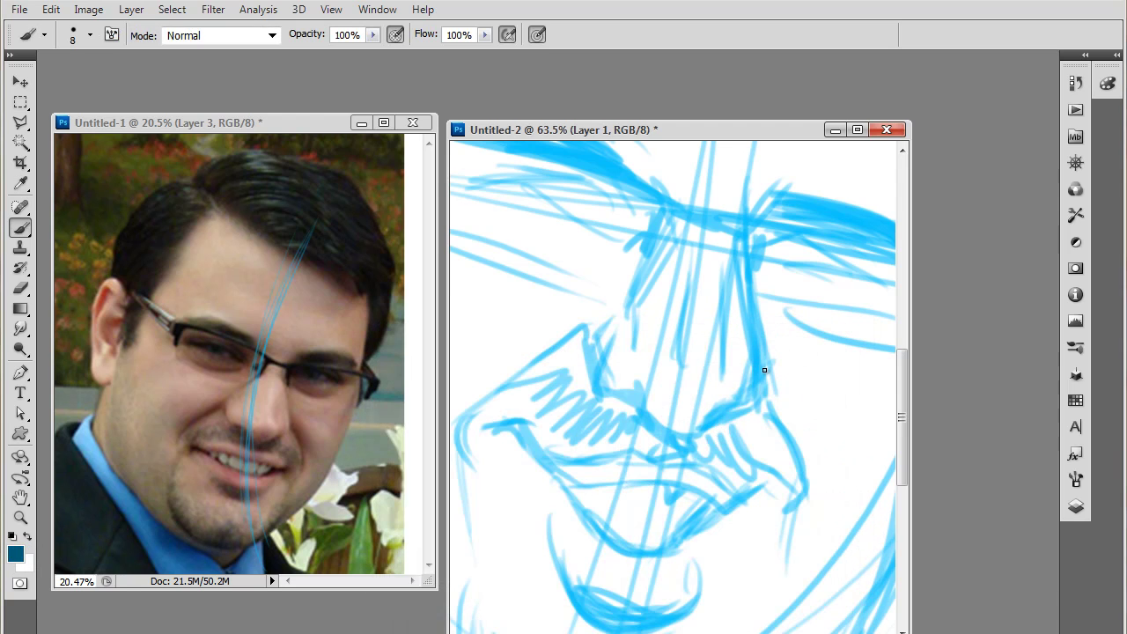
- Draw both eyes in dark blue beneath the eyebrows, with upper and lower lids and irises
left_click_drag(764, 370, 688, 420)
mouse_move(684, 303)
left_mouse_down()
mouse_move(720, 293)
mouse_move(696, 300)
mouse_move(770, 316)
mouse_move(728, 294)
mouse_move(767, 309)
mouse_move(680, 303)
mouse_move(720, 295)
mouse_move(679, 316)
mouse_move(693, 304)
mouse_move(681, 310)
mouse_move(757, 329)
mouse_move(732, 317)
mouse_move(780, 319)
mouse_move(738, 298)
mouse_move(734, 311)
mouse_move(736, 301)
mouse_move(696, 303)
mouse_move(716, 298)
mouse_move(686, 308)
mouse_move(711, 318)
left_mouse_up()
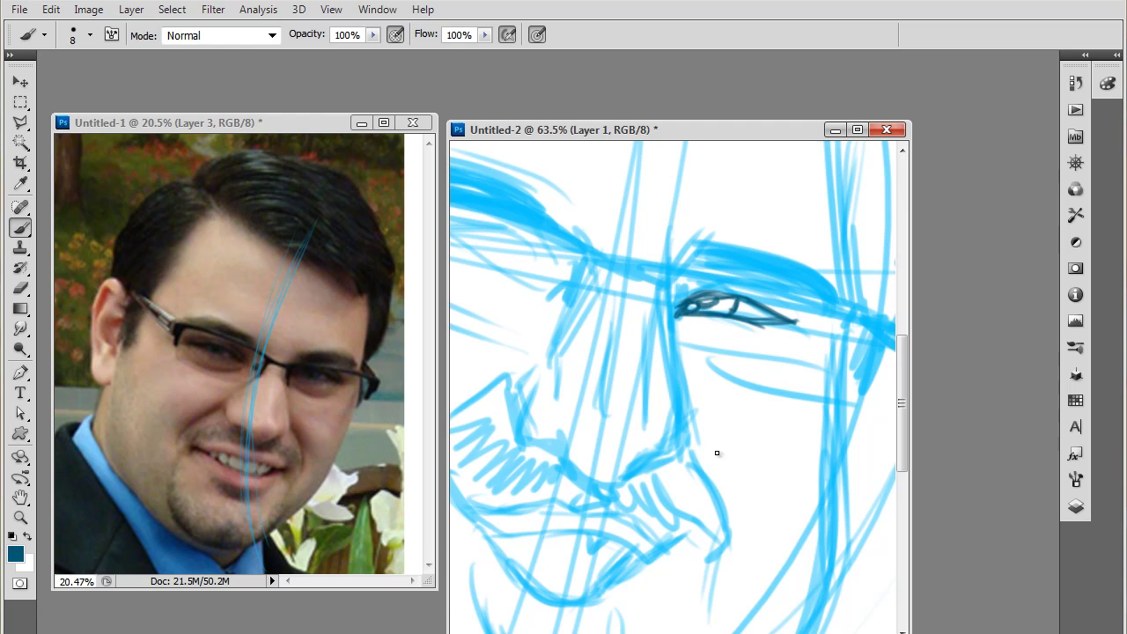
left_click_drag(717, 451, 819, 466)
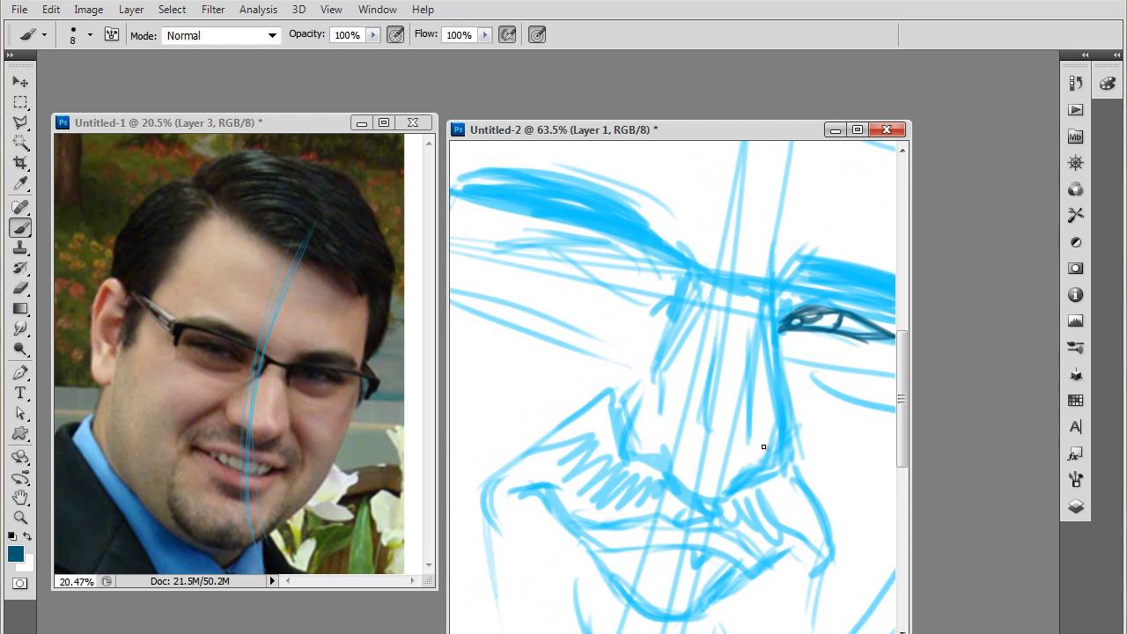
mouse_move(521, 243)
left_mouse_down()
mouse_move(600, 245)
mouse_move(654, 278)
left_mouse_up()
mouse_move(576, 243)
left_mouse_down()
mouse_move(552, 243)
mouse_move(592, 239)
mouse_move(647, 258)
mouse_move(658, 279)
mouse_move(616, 246)
mouse_move(665, 294)
left_mouse_up()
mouse_move(548, 245)
left_mouse_down()
mouse_move(637, 290)
mouse_move(603, 270)
mouse_move(608, 282)
mouse_move(603, 254)
mouse_move(582, 247)
mouse_move(597, 250)
mouse_move(571, 251)
mouse_move(592, 231)
mouse_move(615, 234)
left_mouse_up()
left_click_drag(812, 300, 852, 307)
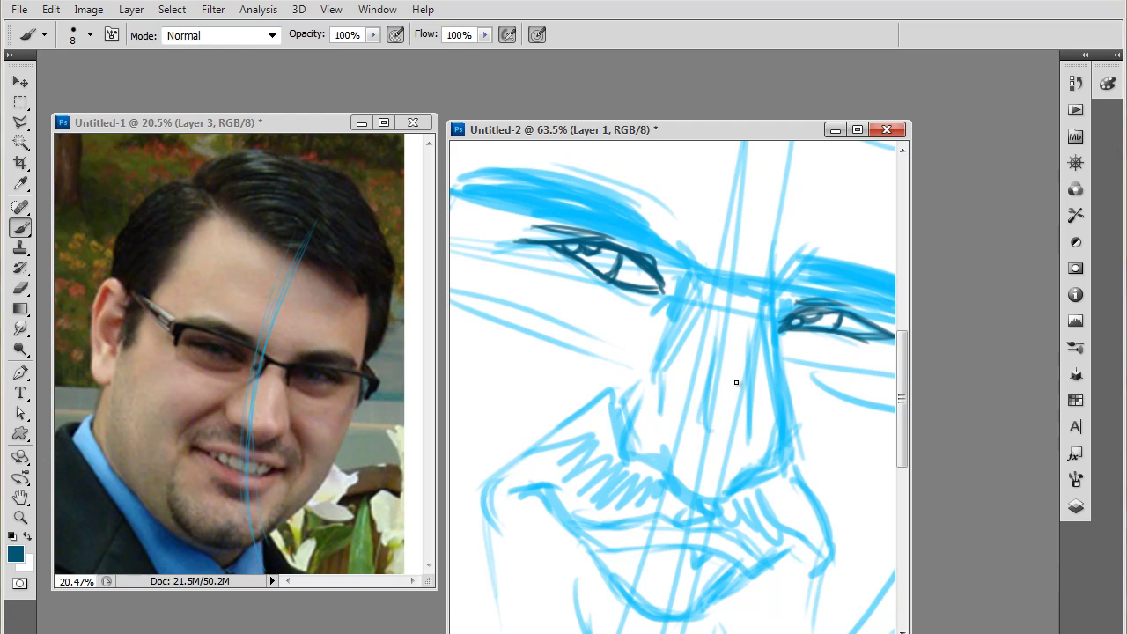
- Draw the nose bridge in dark blue, with a line from the inner brow and contour lines along both sides
left_click_drag(723, 391, 655, 396)
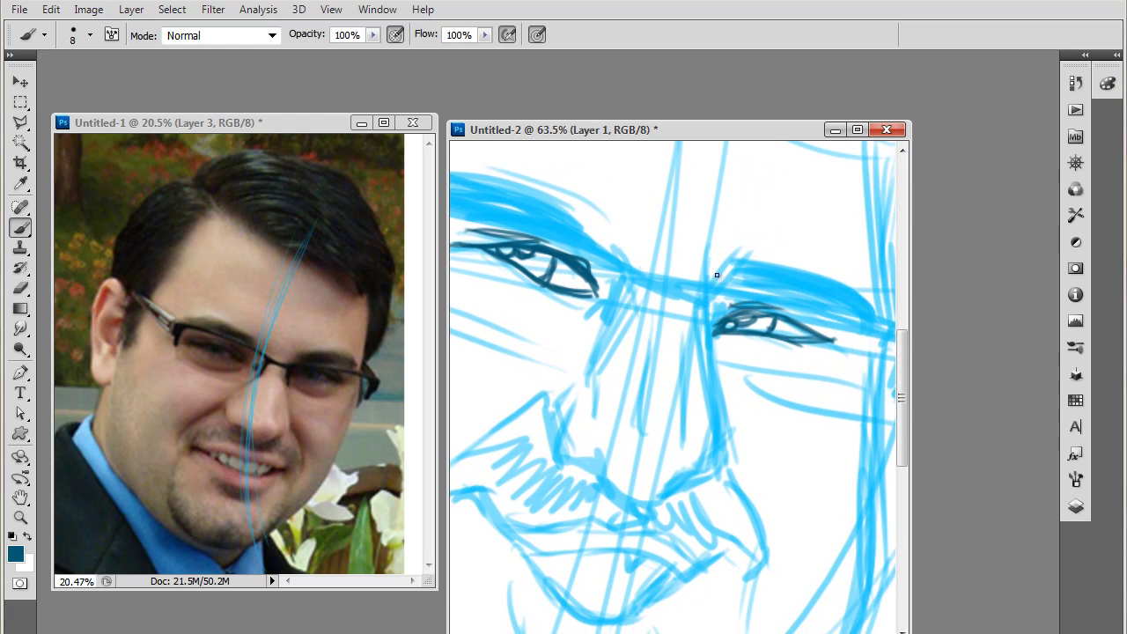
mouse_move(734, 267)
left_mouse_down()
mouse_move(699, 300)
mouse_move(721, 281)
mouse_move(702, 315)
mouse_move(713, 380)
left_mouse_up()
mouse_move(700, 304)
left_mouse_down()
mouse_move(710, 393)
mouse_move(682, 420)
left_mouse_up()
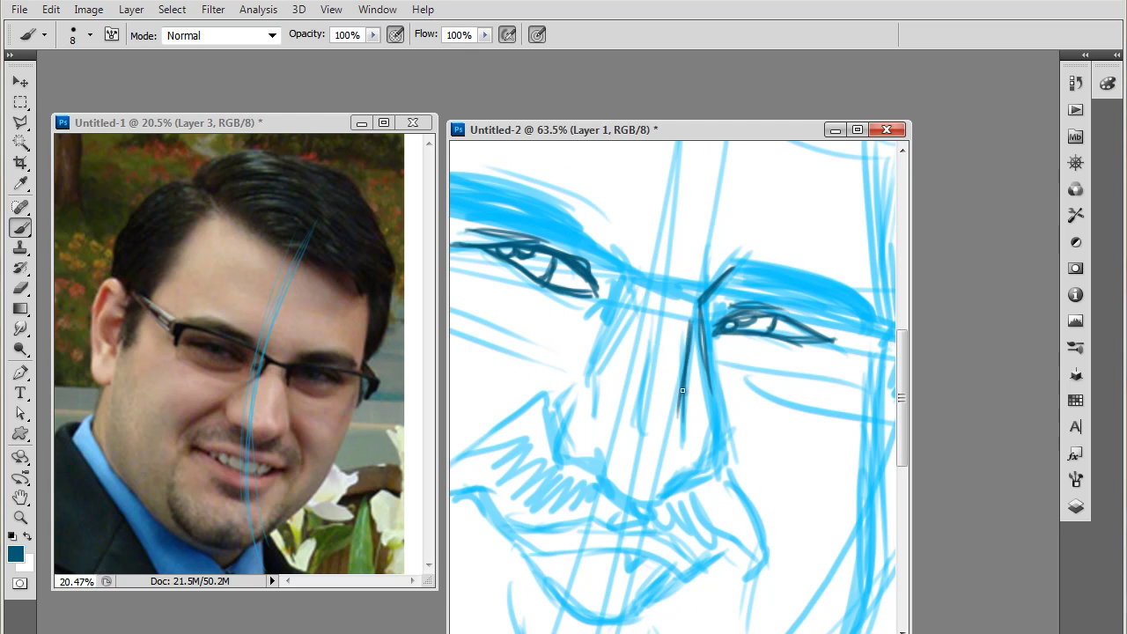
key("ctrl+alt+z")
key("ctrl+alt+z")
left_click_drag(646, 296, 649, 394)
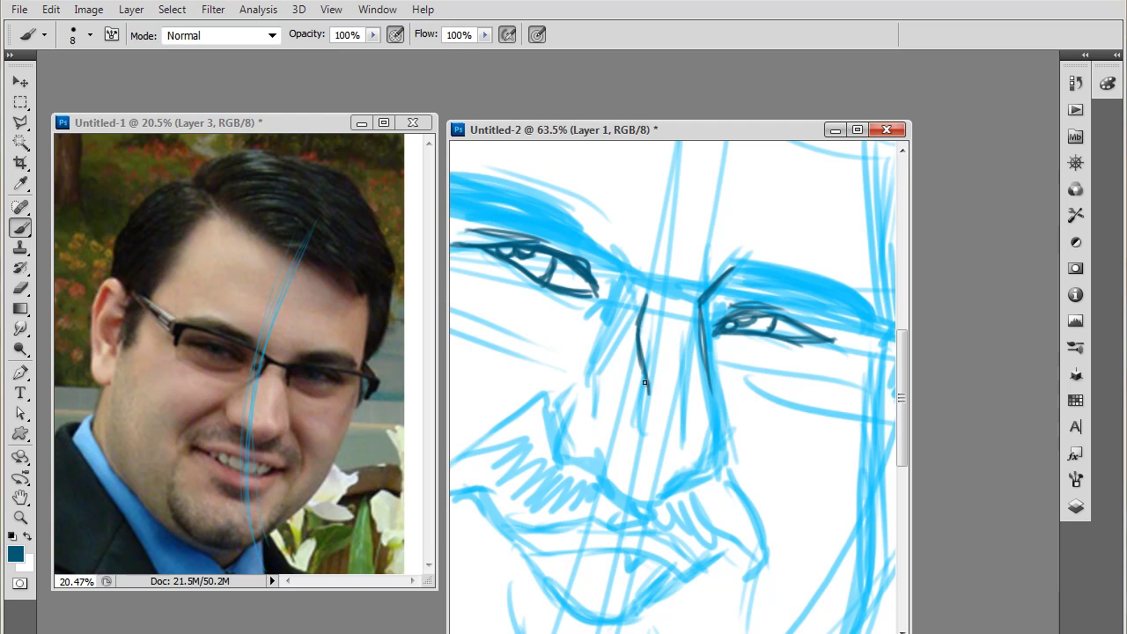
left_click_drag(701, 305, 676, 405)
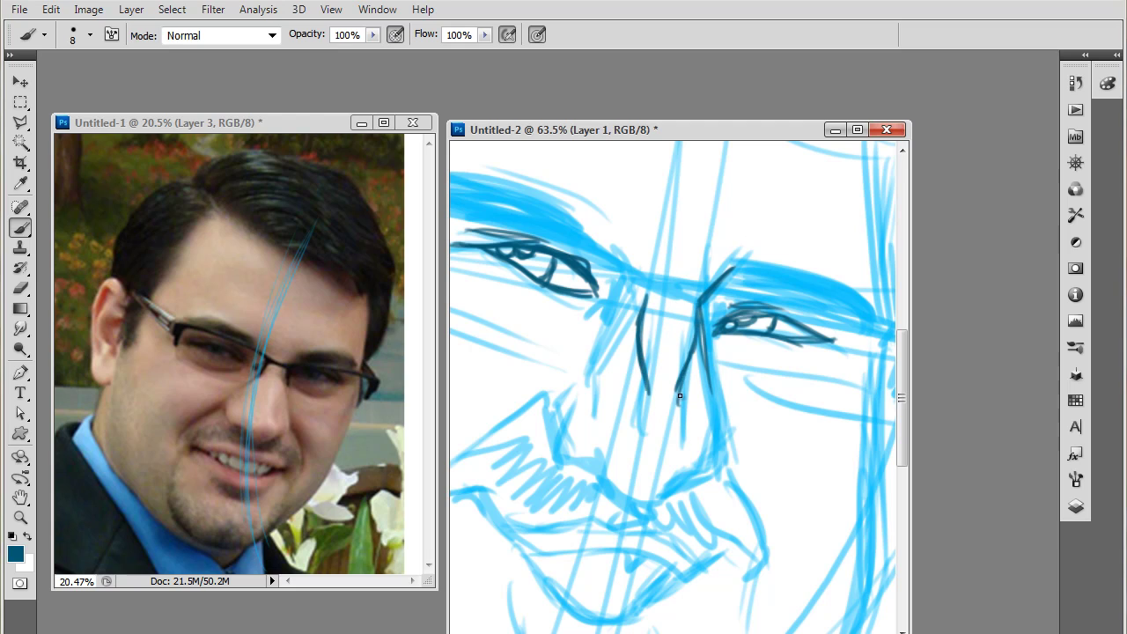
left_click_drag(696, 331, 680, 398)
- Outline the nose tip and both nostril wings in dark blue and add short contour marks inside the tip
mouse_move(682, 479)
left_mouse_down()
mouse_move(616, 482)
mouse_move(633, 501)
mouse_move(673, 493)
mouse_move(617, 487)
mouse_move(701, 479)
mouse_move(720, 402)
mouse_move(716, 473)
mouse_move(720, 432)
mouse_move(719, 458)
mouse_move(598, 458)
mouse_move(612, 472)
mouse_move(577, 452)
mouse_move(614, 484)
left_mouse_up()
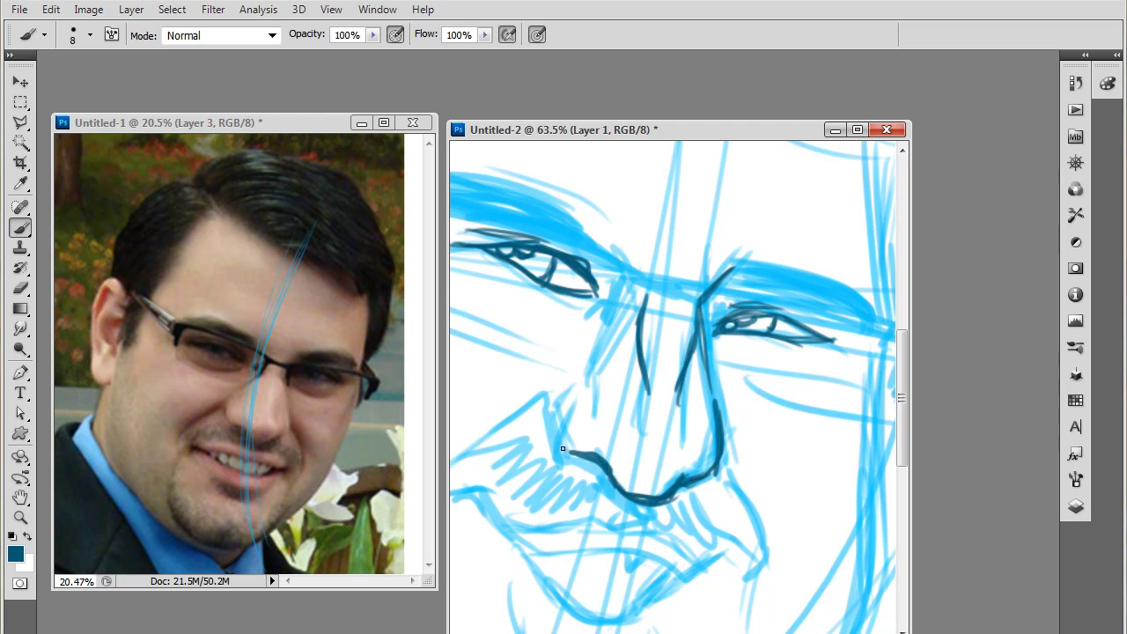
mouse_move(562, 448)
left_mouse_down()
mouse_move(555, 394)
mouse_move(573, 452)
mouse_move(557, 397)
mouse_move(560, 420)
mouse_move(573, 378)
mouse_move(559, 413)
mouse_move(574, 376)
left_mouse_up()
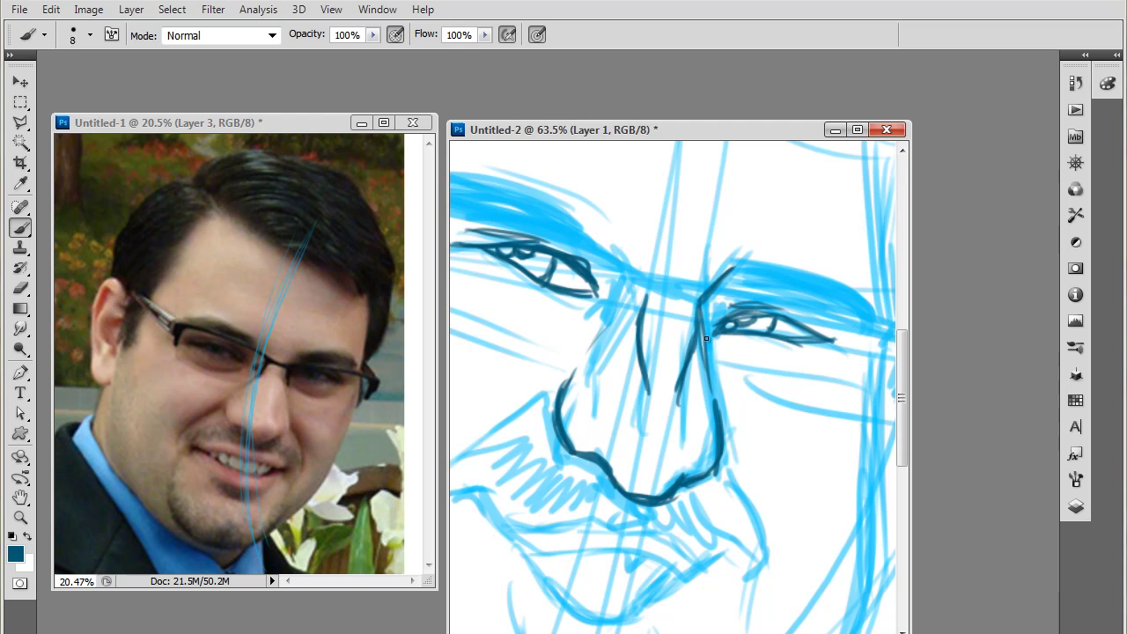
left_click_drag(647, 390, 649, 409)
mouse_move(615, 452)
left_mouse_down()
mouse_move(641, 437)
mouse_move(676, 455)
left_mouse_up()
left_click_drag(564, 383, 597, 346)
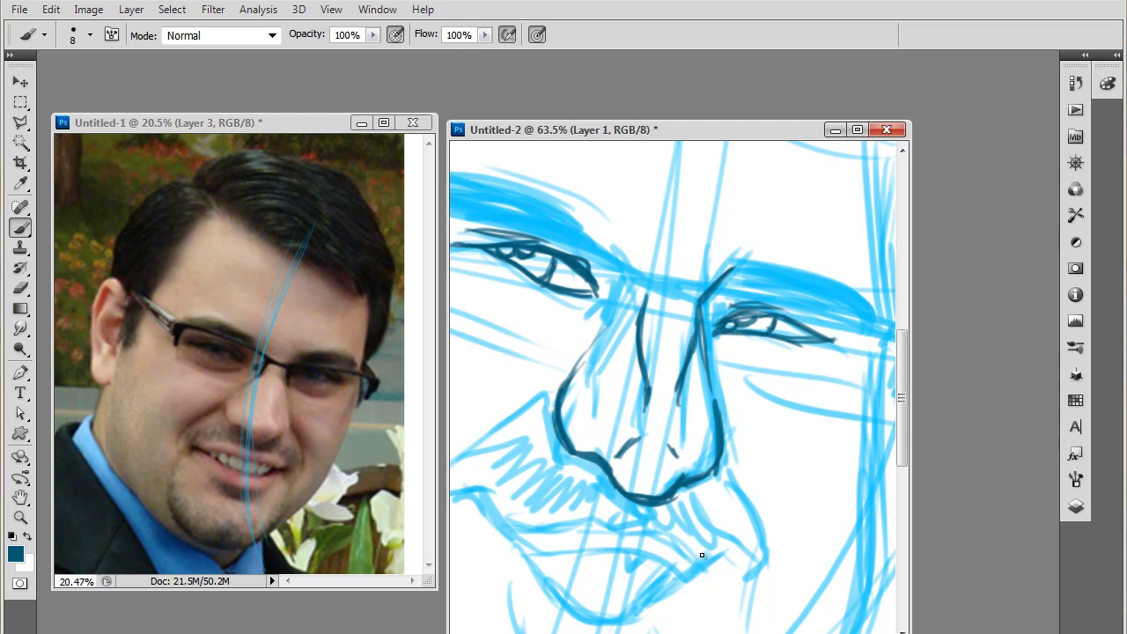
- Outline the smiling mouth opening in dark blue, with the upper lip edge, the raised corner and the lower curve
key("space")
mouse_move(705, 570)
left_mouse_down()
mouse_move(714, 544)
mouse_move(745, 535)
left_mouse_up()
mouse_move(791, 473)
left_mouse_down()
mouse_move(769, 498)
mouse_move(707, 476)
mouse_move(595, 473)
left_mouse_up()
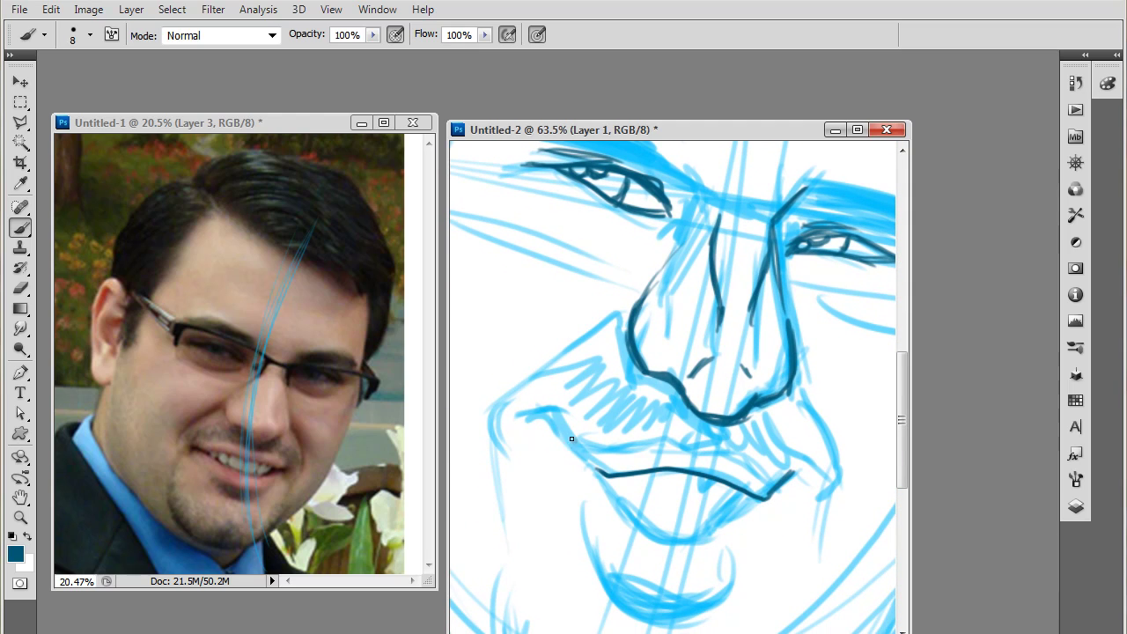
left_click_drag(547, 417, 606, 474)
mouse_move(772, 488)
left_mouse_down()
mouse_move(703, 540)
mouse_move(636, 530)
left_mouse_up()
left_click_drag(606, 476, 636, 528)
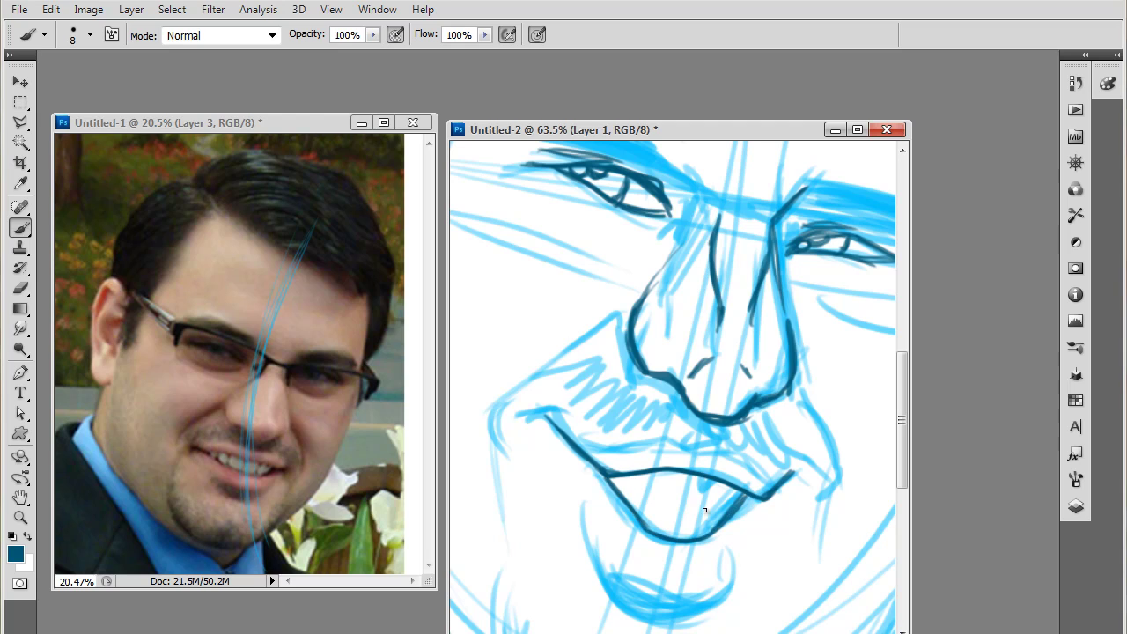
- Add short tooth-separation marks along the upper and lower edges inside the mouth opening
mouse_move(697, 487)
left_mouse_down()
mouse_move(710, 480)
mouse_move(653, 483)
left_mouse_up()
mouse_move(650, 534)
left_mouse_down()
mouse_move(649, 506)
mouse_move(684, 534)
left_mouse_up()
left_click_drag(718, 523, 730, 506)
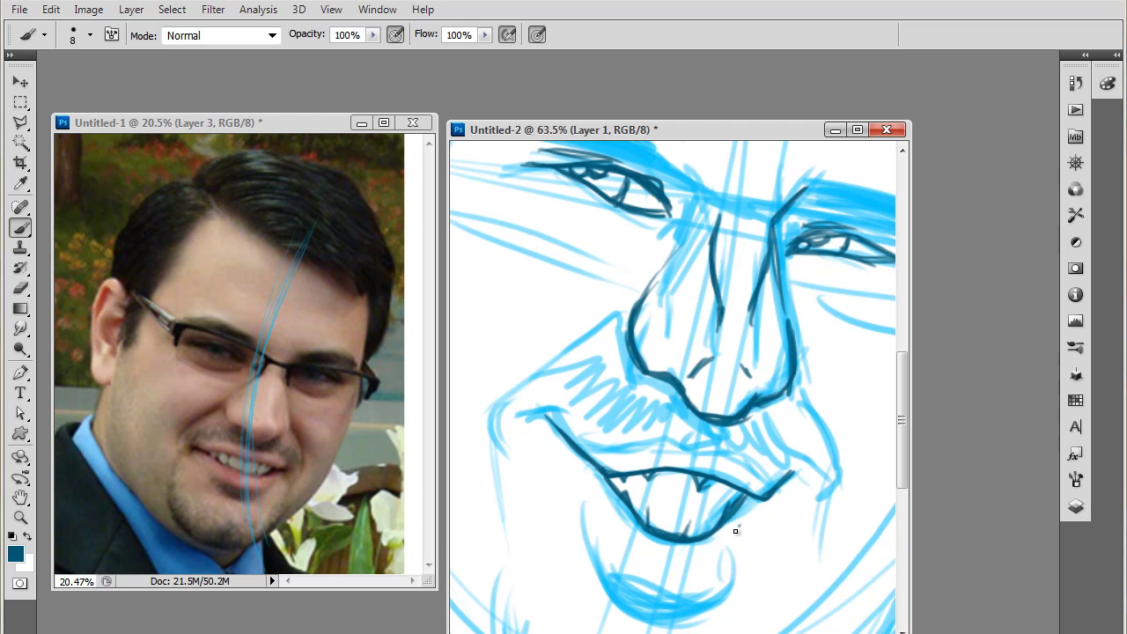
- Outline the upper lip and philtrum and the curve beneath the lower lip in dark blue, hatching a small shadow at its base
mouse_move(737, 530)
left_mouse_down()
mouse_move(729, 578)
mouse_move(699, 600)
mouse_move(588, 490)
mouse_move(604, 466)
mouse_move(591, 525)
mouse_move(669, 607)
mouse_move(649, 603)
mouse_move(657, 622)
mouse_move(710, 616)
left_mouse_up()
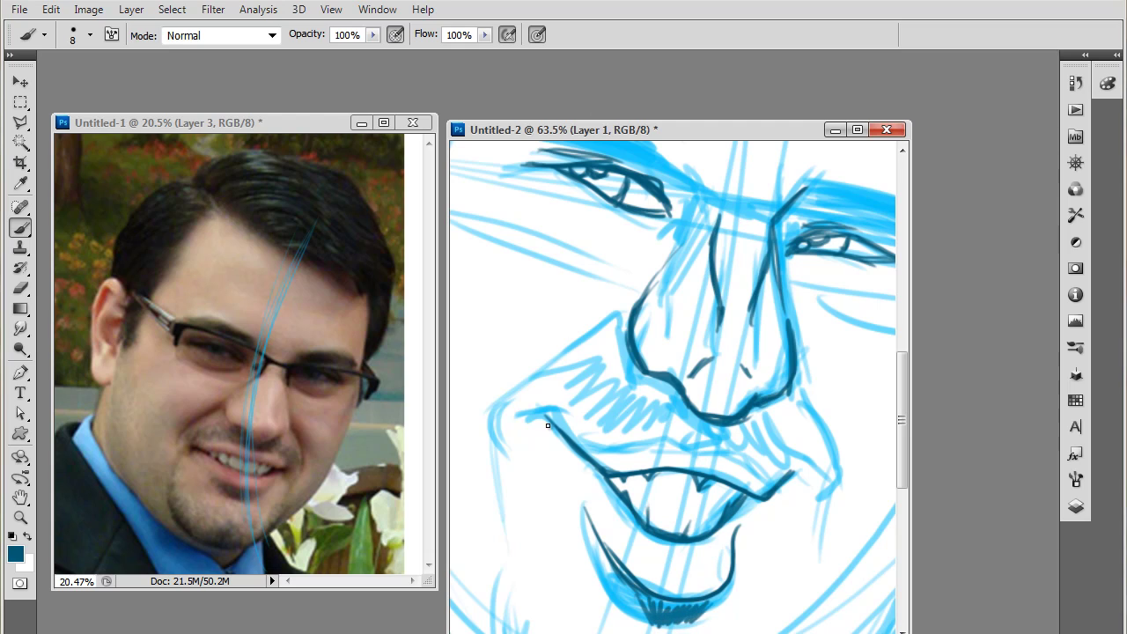
mouse_move(582, 450)
left_mouse_down()
mouse_move(669, 440)
mouse_move(709, 455)
mouse_move(726, 446)
mouse_move(700, 456)
mouse_move(739, 466)
left_mouse_up()
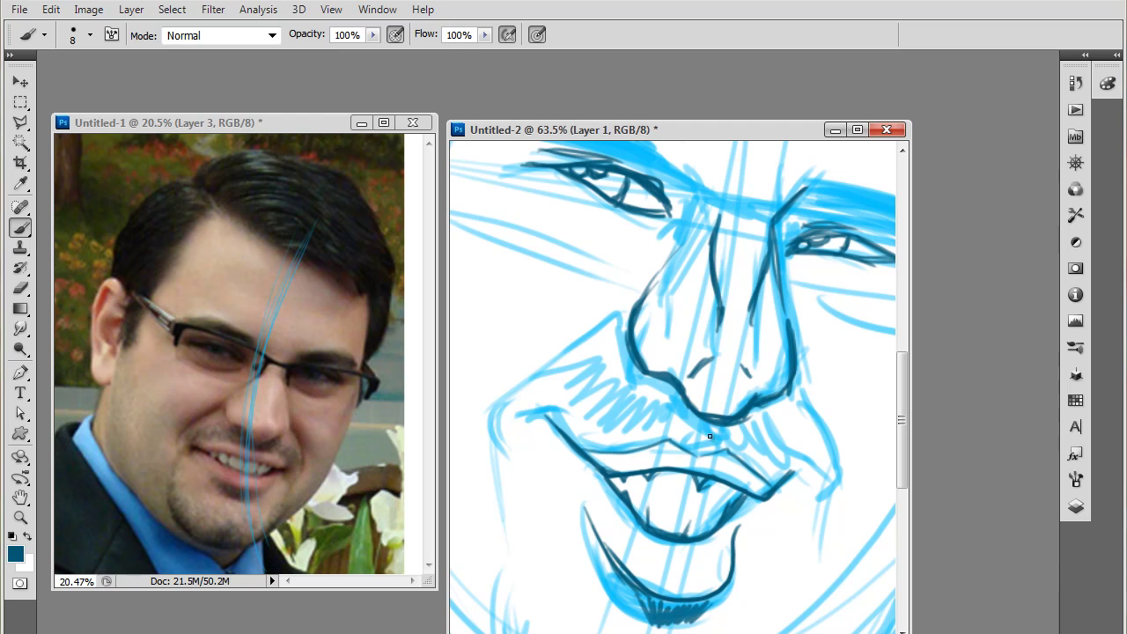
mouse_move(700, 417)
left_mouse_down()
mouse_move(710, 449)
mouse_move(714, 421)
mouse_move(740, 419)
left_mouse_up()
- Draw the smile folds in dark blue from both nostril wings down around the mouth corners
mouse_move(631, 313)
left_mouse_down()
mouse_move(621, 308)
mouse_move(493, 414)
mouse_move(498, 449)
left_mouse_up()
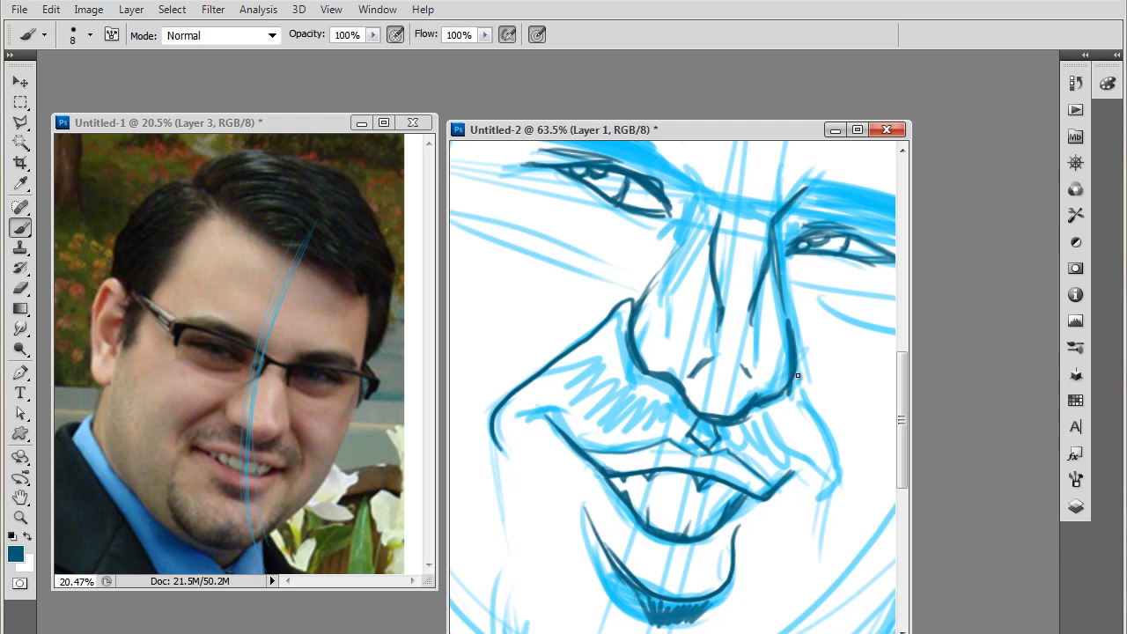
mouse_move(798, 376)
left_mouse_down()
mouse_move(824, 423)
mouse_move(818, 490)
left_mouse_up()
- Outline the right eyebrow in dark blue and fill it with fine hatching, using a 6 px brush
scroll(540, 478, "down", 5)
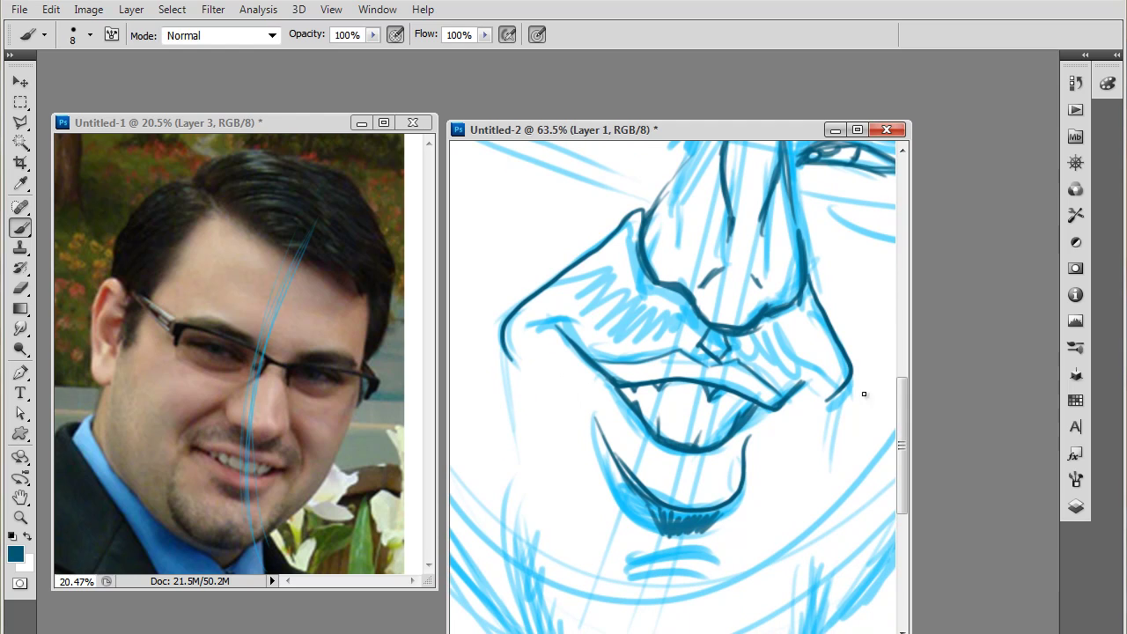
scroll(802, 434, "down", 1)
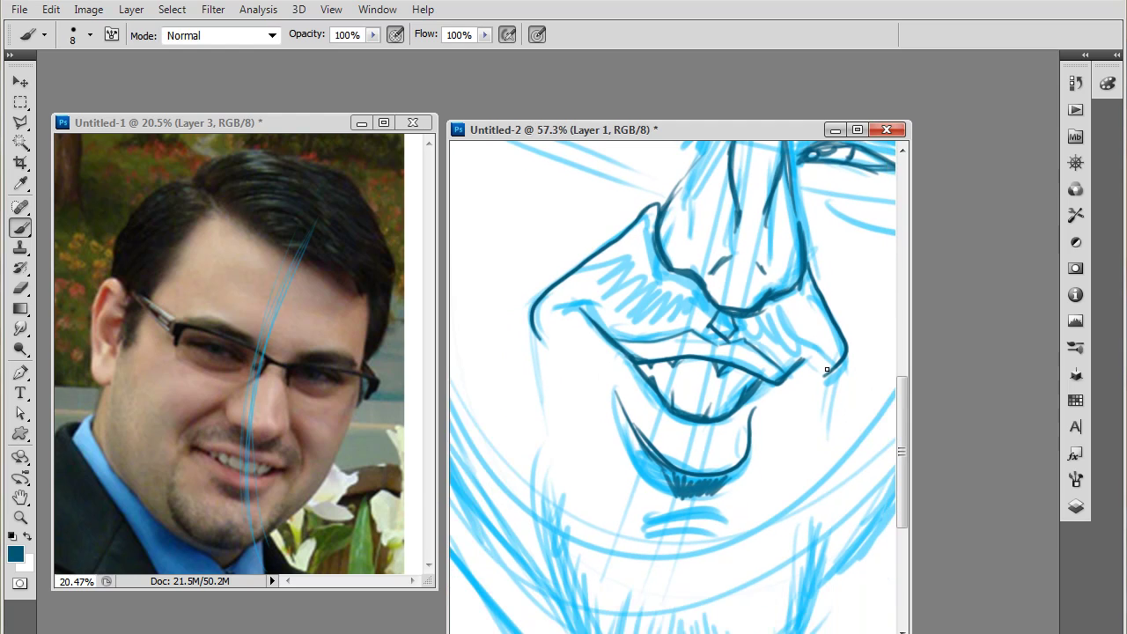
left_click_drag(832, 314, 757, 370)
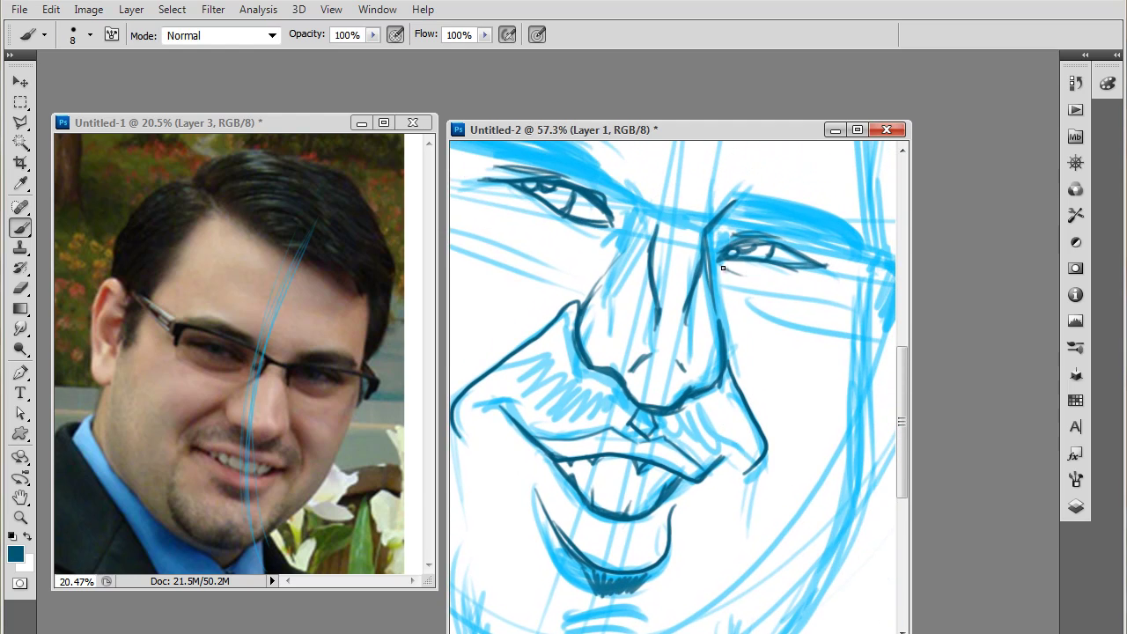
mouse_move(750, 337)
left_mouse_down()
mouse_move(733, 393)
mouse_move(598, 396)
left_mouse_up()
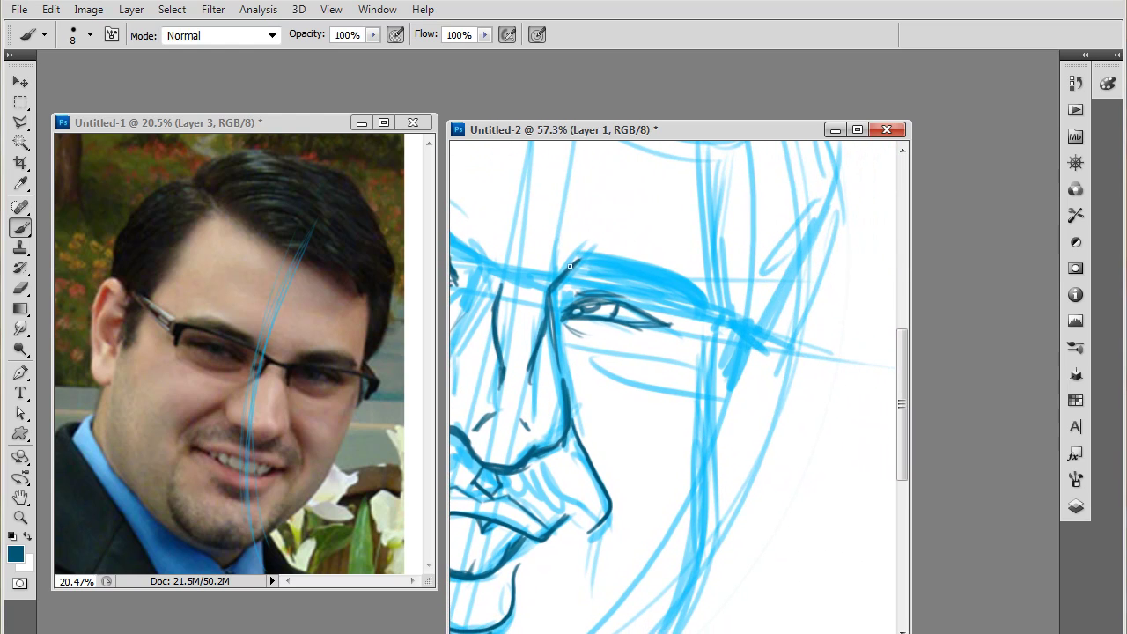
mouse_move(570, 265)
left_mouse_down()
mouse_move(578, 249)
mouse_move(583, 260)
mouse_move(684, 266)
mouse_move(706, 285)
left_mouse_up()
key("bracketleft")
key("bracketleft")
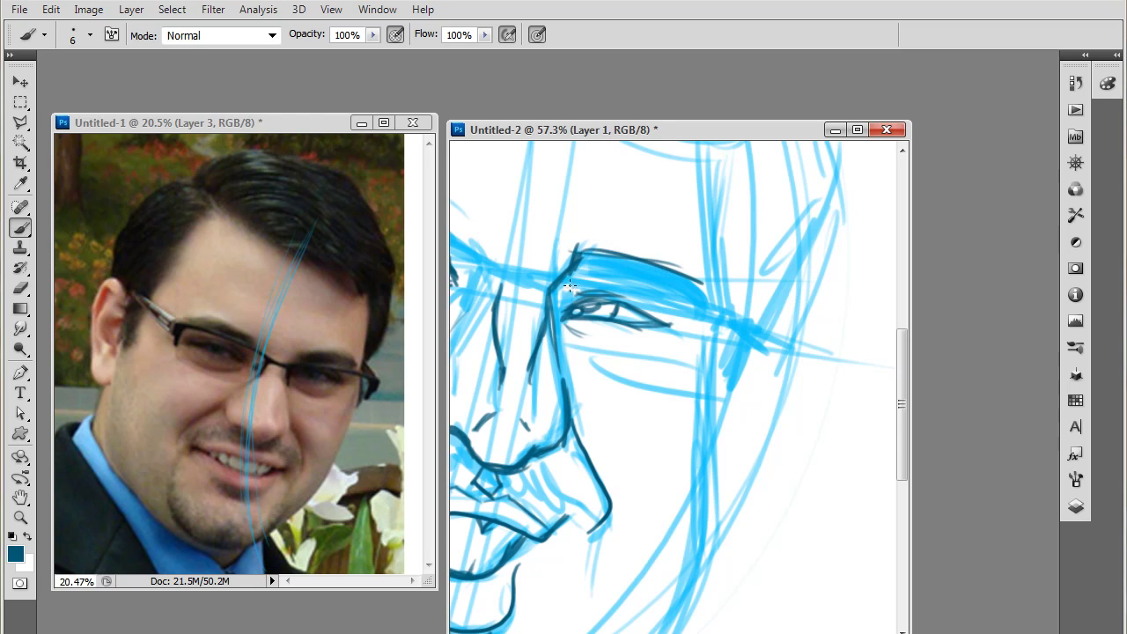
left_click_drag(568, 286, 698, 290)
mouse_move(578, 279)
left_mouse_down()
mouse_move(631, 265)
mouse_move(692, 287)
left_mouse_up()
- Fill the left eyebrow with dense dark-blue hatching that follows the hair direction down to its inner end
key("space")
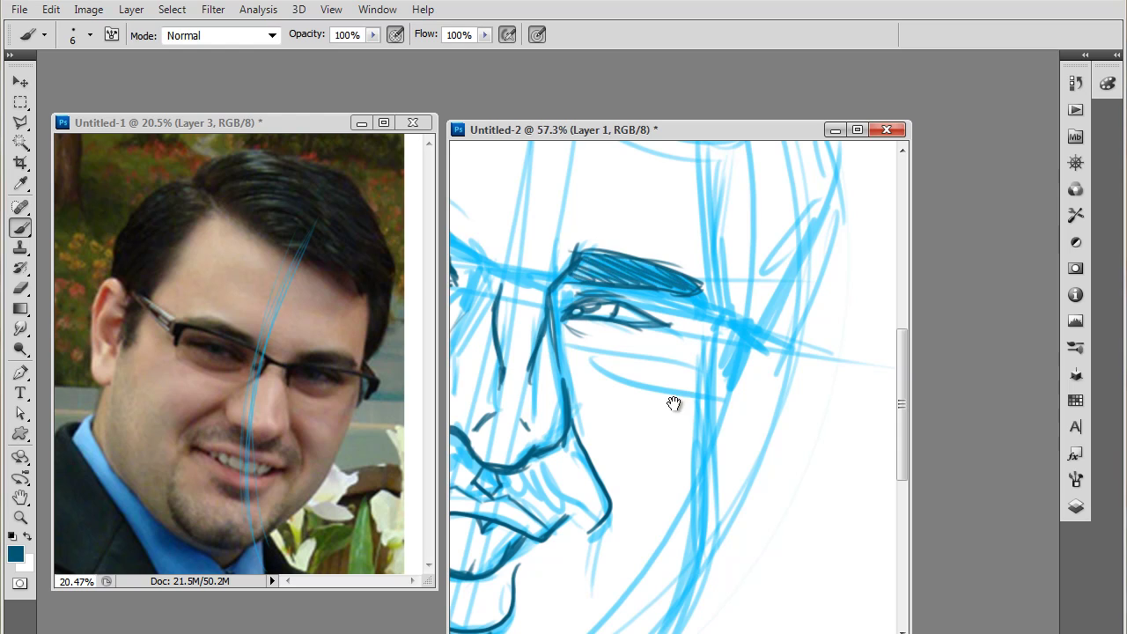
left_click_drag(630, 412, 727, 441)
left_click_drag(669, 284, 670, 309)
mouse_move(610, 258)
left_mouse_down()
mouse_move(493, 245)
mouse_move(634, 265)
mouse_move(494, 250)
mouse_move(529, 264)
mouse_move(557, 257)
mouse_move(553, 247)
mouse_move(661, 288)
left_mouse_up()
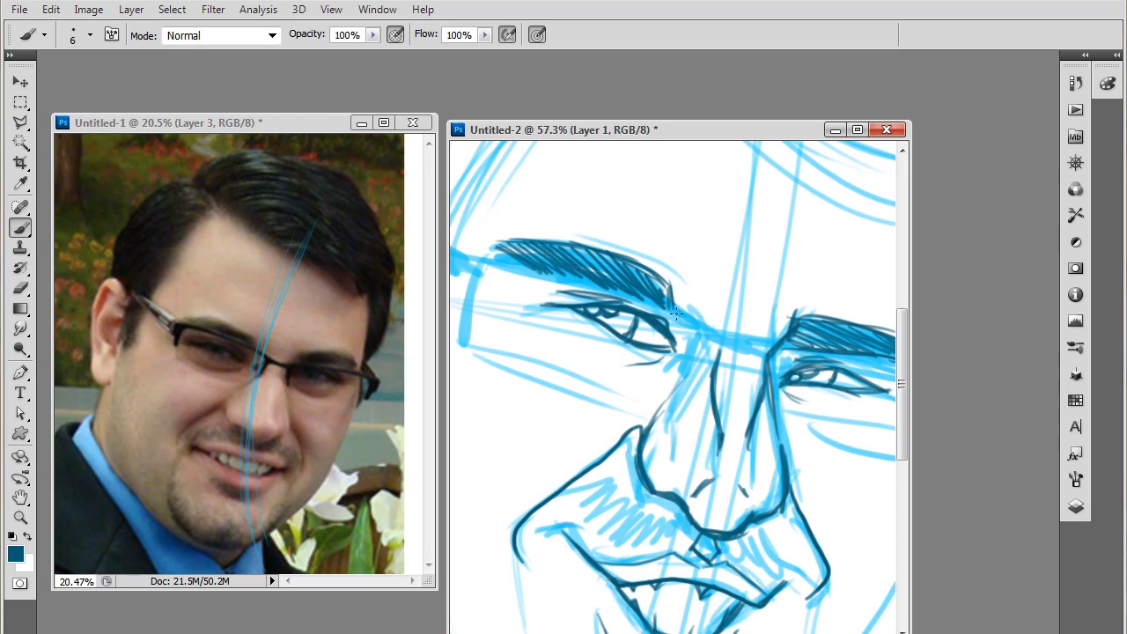
- Draw the upper rim of the glasses across the left lens, bridge and right lens, ending in the right lens's outer edge
mouse_move(718, 336)
left_mouse_down()
mouse_move(758, 345)
mouse_move(643, 296)
left_mouse_up()
left_click_drag(476, 264, 643, 300)
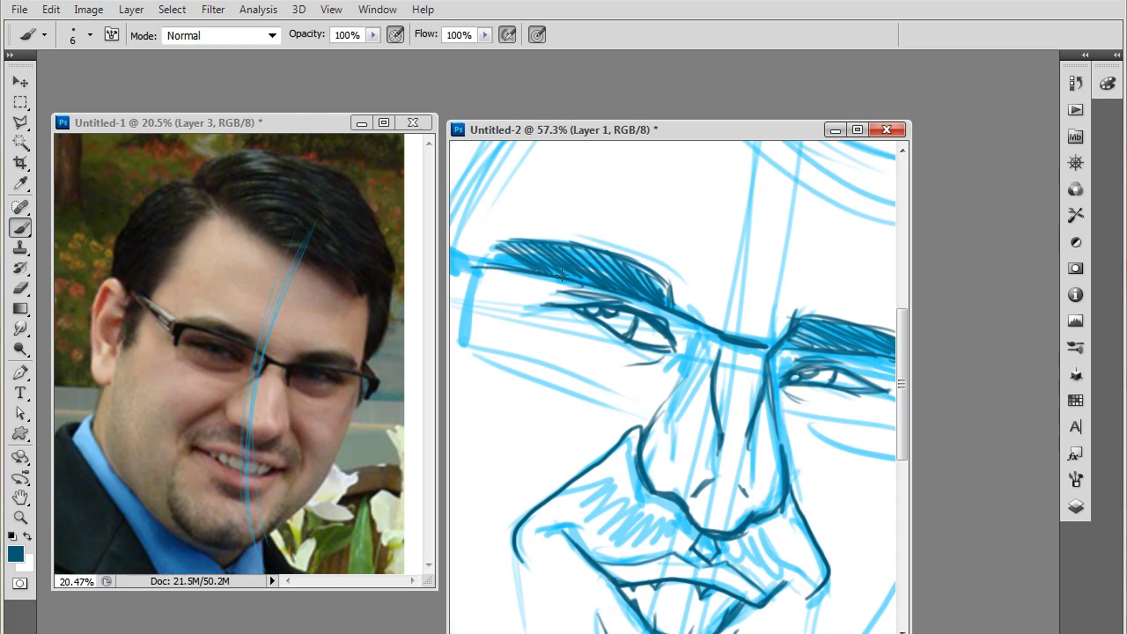
left_click_drag(562, 275, 716, 335)
left_click_drag(749, 469, 639, 469)
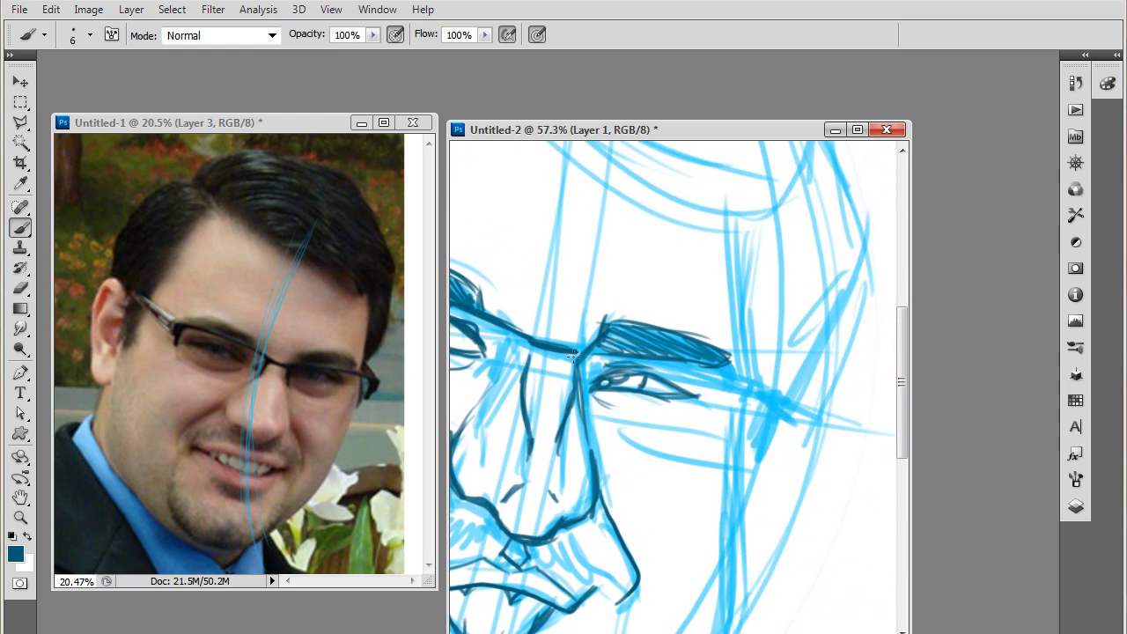
mouse_move(573, 356)
left_mouse_down()
mouse_move(743, 400)
mouse_move(775, 397)
mouse_move(791, 414)
mouse_move(714, 386)
mouse_move(577, 363)
left_mouse_up()
mouse_move(780, 405)
left_mouse_down()
mouse_move(761, 451)
mouse_move(765, 440)
left_mouse_up()
- Draw the left lens's outer edge, the lower rims of both lenses and the inner lens edges beside the nose
left_click_drag(685, 488, 991, 525)
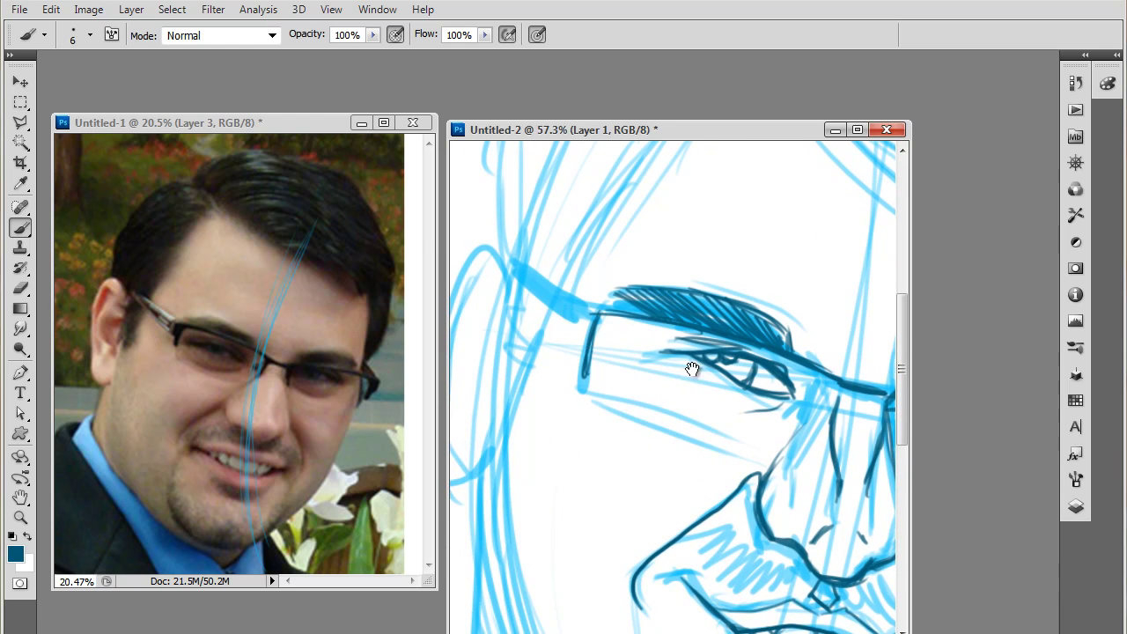
left_click_drag(695, 365, 611, 329)
left_click_drag(465, 333, 625, 372)
mouse_move(804, 442)
left_mouse_down()
mouse_move(704, 393)
mouse_move(675, 397)
left_mouse_up()
left_click_drag(643, 362, 785, 397)
mouse_move(528, 303)
left_mouse_down()
mouse_move(563, 267)
mouse_move(537, 292)
mouse_move(551, 290)
mouse_move(534, 293)
mouse_move(532, 282)
mouse_move(544, 285)
mouse_move(517, 305)
left_mouse_up()
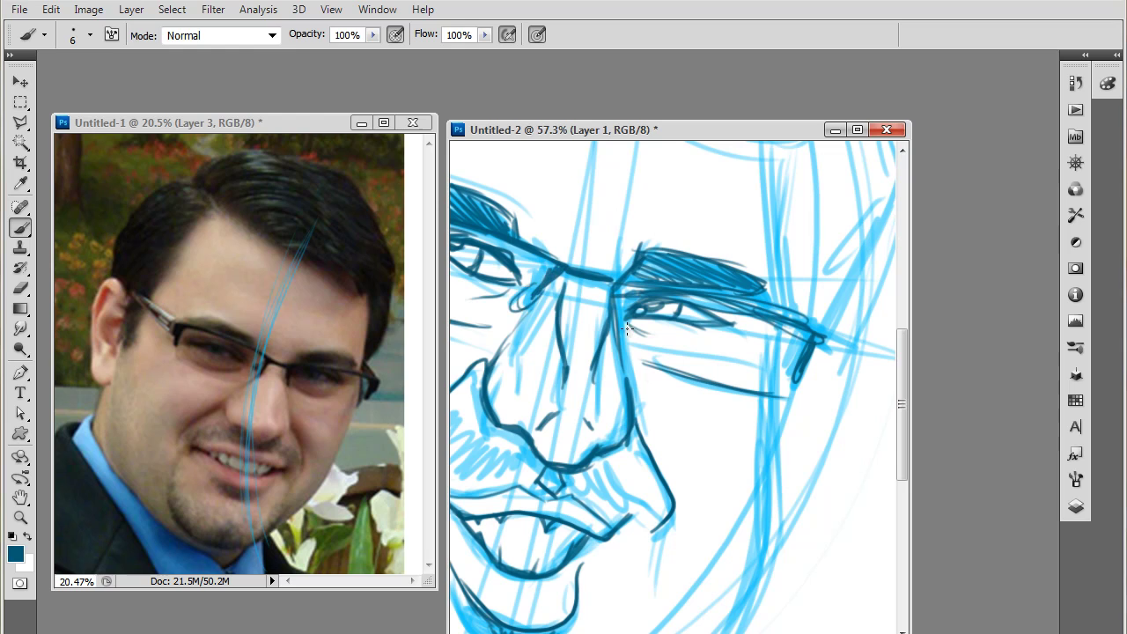
left_click_drag(619, 320, 611, 303)
- Enlarge the brush to 20 px and draw a thick contour down the right side of the face, along the jaw and around the chin
mouse_move(640, 369)
left_mouse_down()
mouse_move(669, 434)
mouse_move(737, 395)
left_mouse_up()
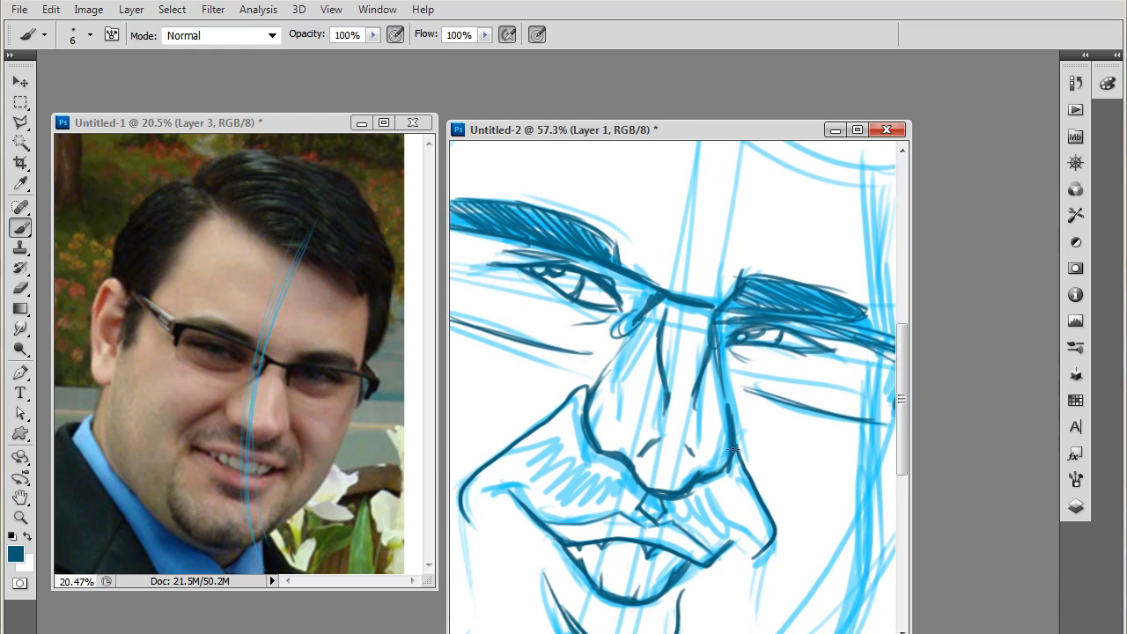
left_click_drag(733, 449, 760, 422)
scroll(721, 584, "up", 1)
scroll(722, 584, "down", 1)
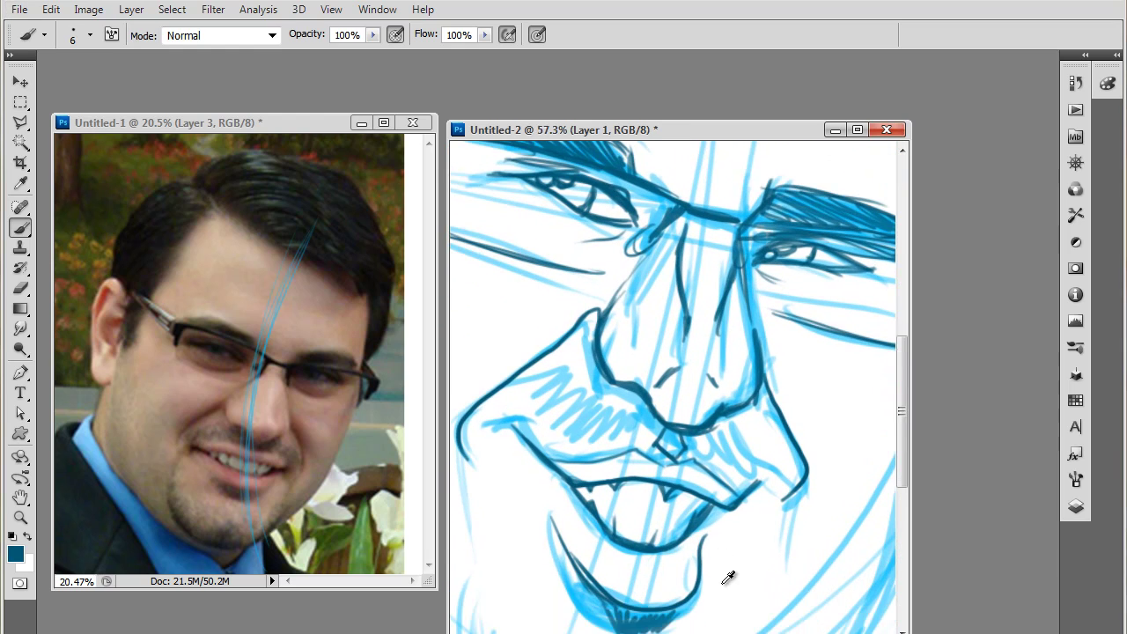
scroll(731, 578, "down", 3)
scroll(722, 587, "up", 3)
scroll(724, 587, "down", 4)
left_click_drag(782, 546, 735, 520)
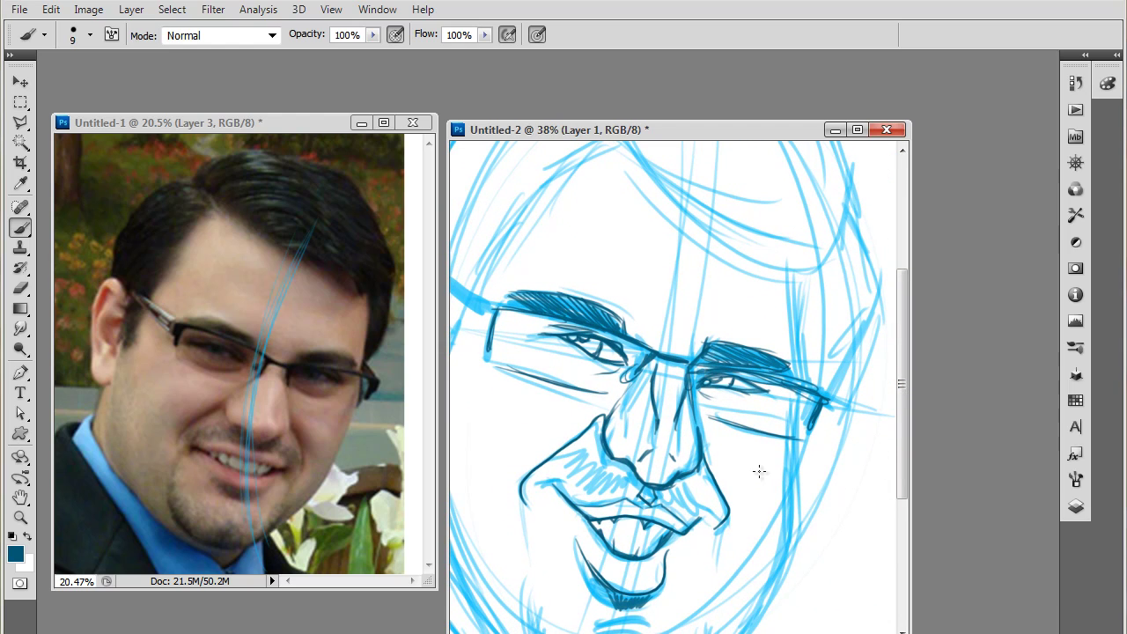
key("bracketright")
mouse_move(792, 412)
left_mouse_down()
mouse_move(802, 385)
mouse_move(800, 269)
left_mouse_up()
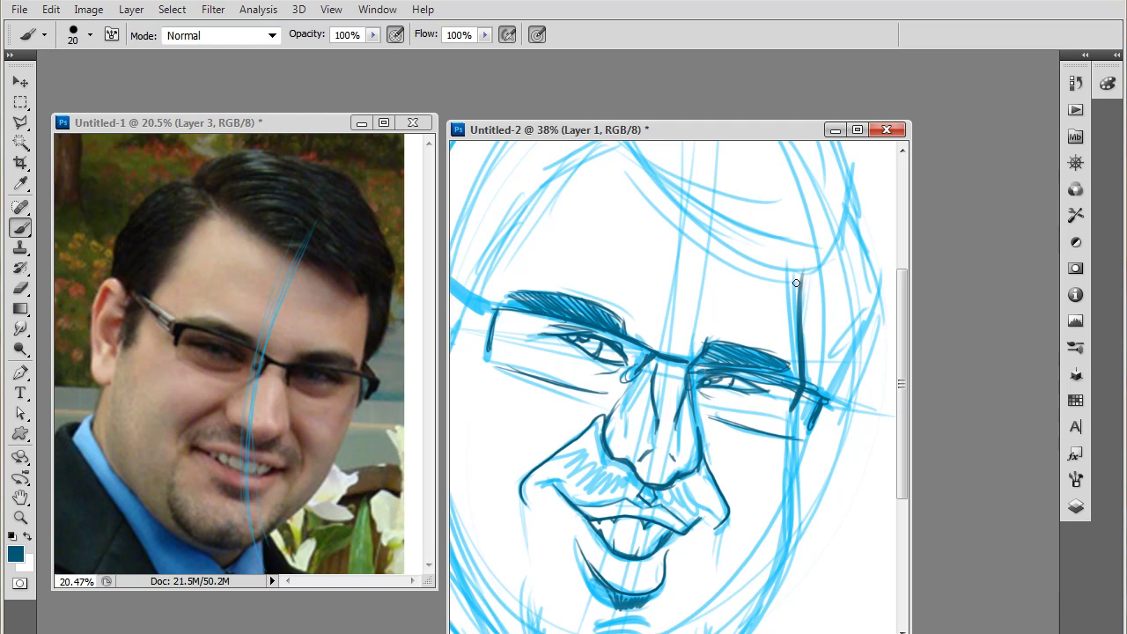
mouse_move(766, 464)
left_mouse_down()
mouse_move(806, 347)
mouse_move(800, 439)
mouse_move(778, 496)
mouse_move(726, 543)
mouse_move(755, 510)
left_mouse_up()
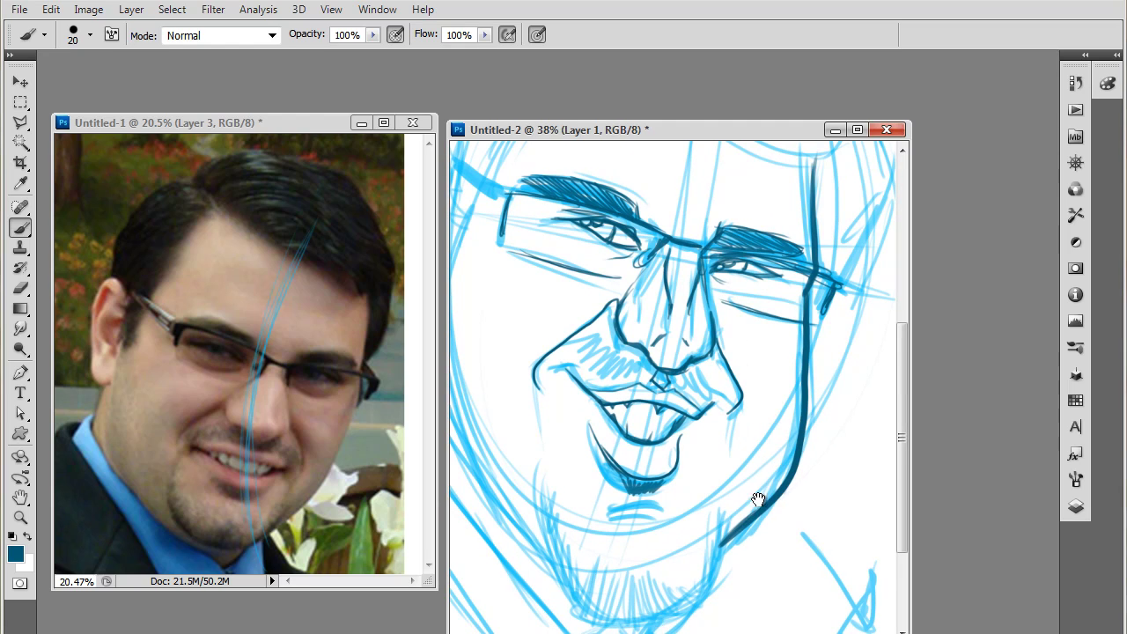
mouse_move(755, 496)
left_mouse_down()
mouse_move(772, 468)
mouse_move(750, 514)
mouse_move(681, 553)
mouse_move(582, 460)
mouse_move(621, 552)
left_mouse_up()
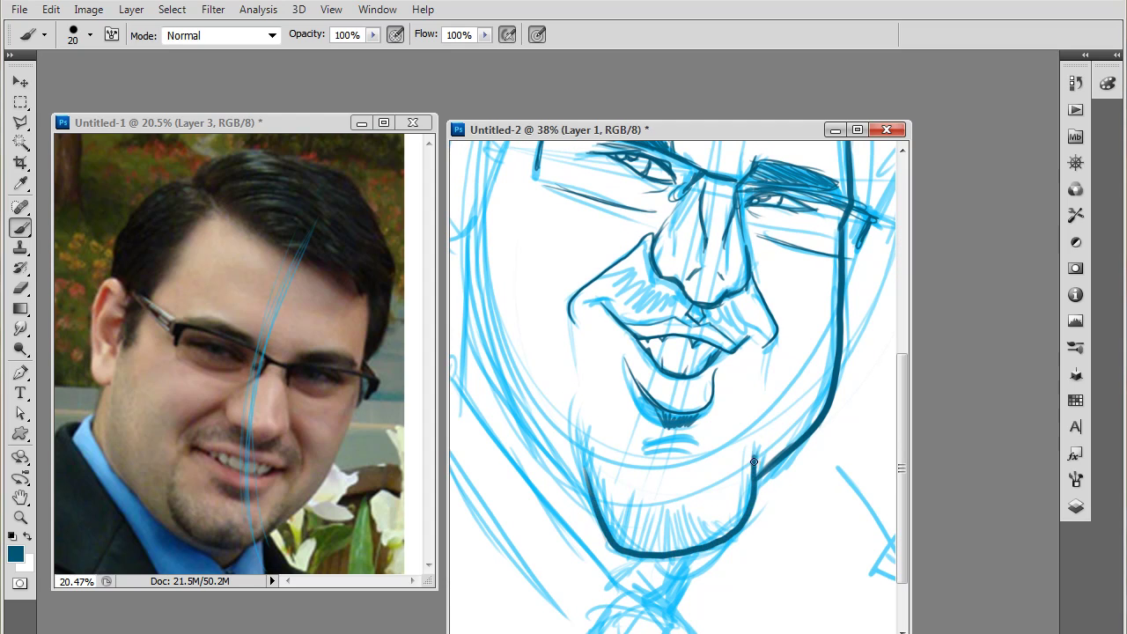
- Hatch the soul patch below the lower lip and both halves of the moustache
mouse_move(661, 438)
left_mouse_down()
mouse_move(706, 438)
mouse_move(697, 435)
left_mouse_up()
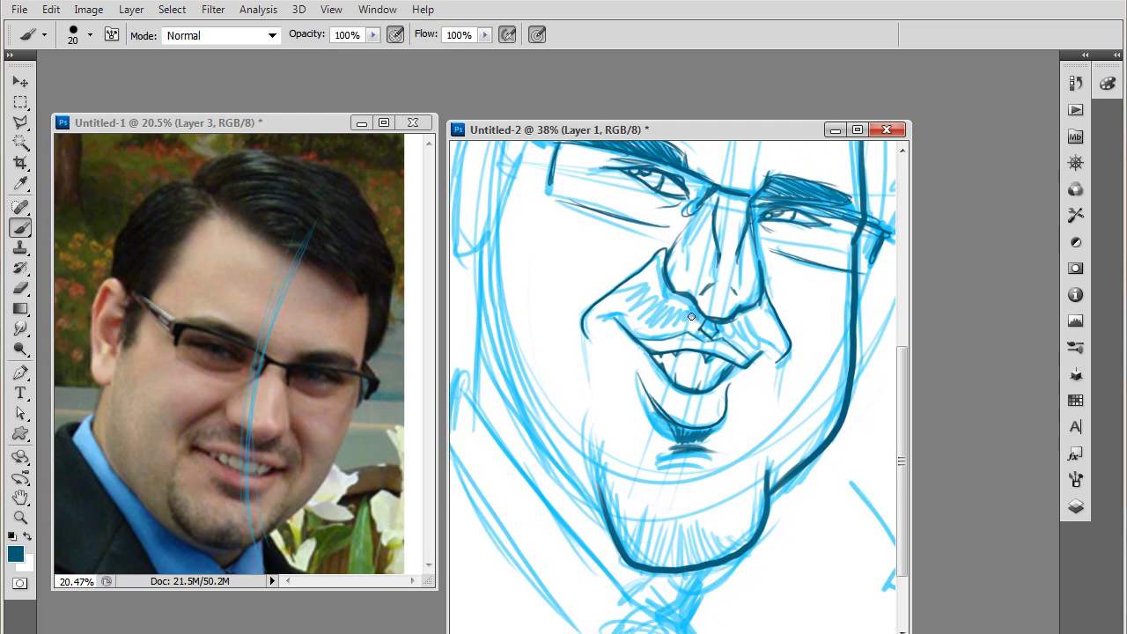
mouse_move(691, 316)
left_mouse_down()
mouse_move(675, 310)
mouse_move(654, 319)
mouse_move(618, 308)
mouse_move(600, 320)
mouse_move(627, 304)
left_mouse_up()
mouse_move(730, 335)
left_mouse_down()
mouse_move(753, 347)
mouse_move(769, 338)
mouse_move(775, 377)
left_mouse_up()
- Hatch the goatee down both sides of the mouth and across the chin in dark blue
left_click_drag(608, 316, 595, 387)
left_click_drag(605, 347, 591, 409)
left_click_drag(604, 366, 593, 444)
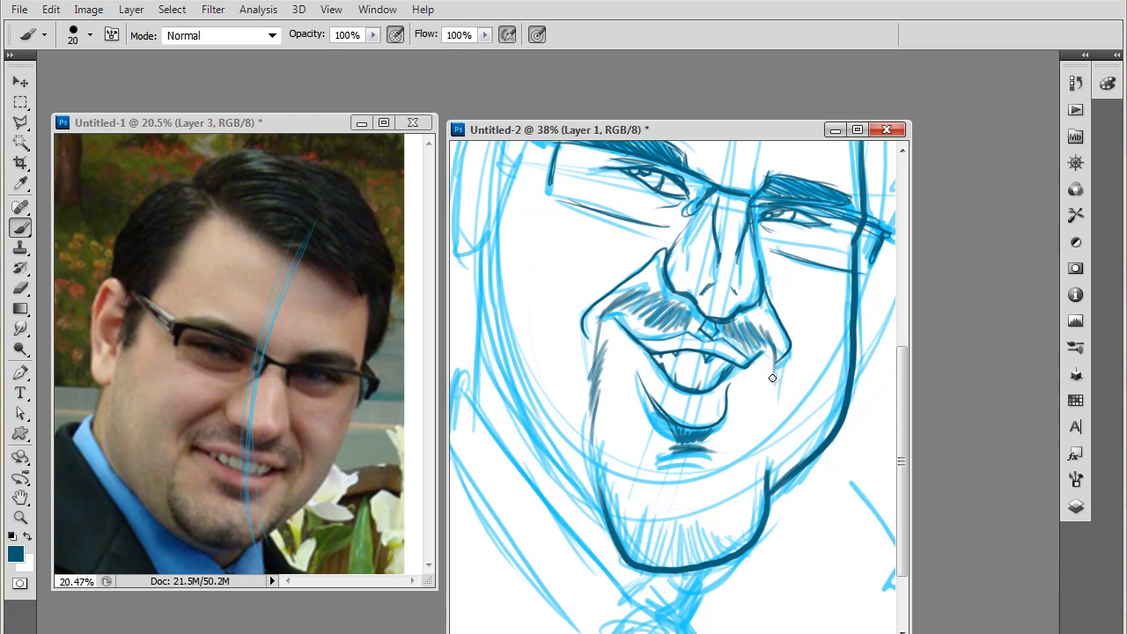
left_click_drag(768, 380, 763, 459)
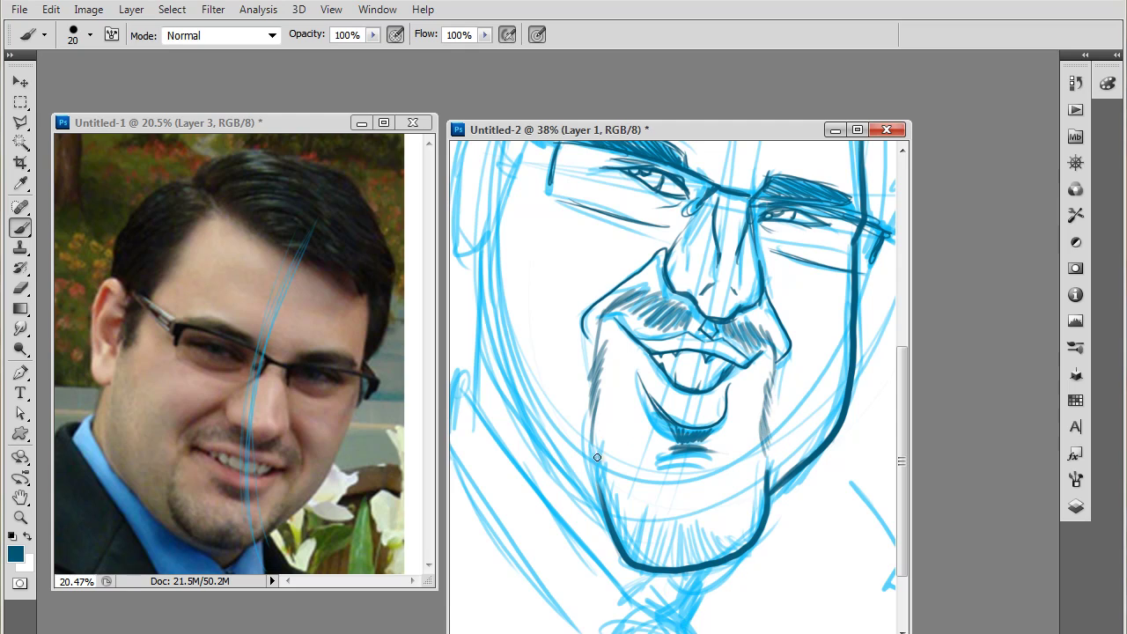
mouse_move(601, 466)
left_mouse_down()
mouse_move(623, 498)
mouse_move(639, 539)
mouse_move(647, 511)
mouse_move(656, 566)
mouse_move(683, 514)
mouse_move(707, 561)
mouse_move(726, 558)
mouse_move(762, 478)
mouse_move(743, 479)
mouse_move(694, 569)
left_mouse_up()
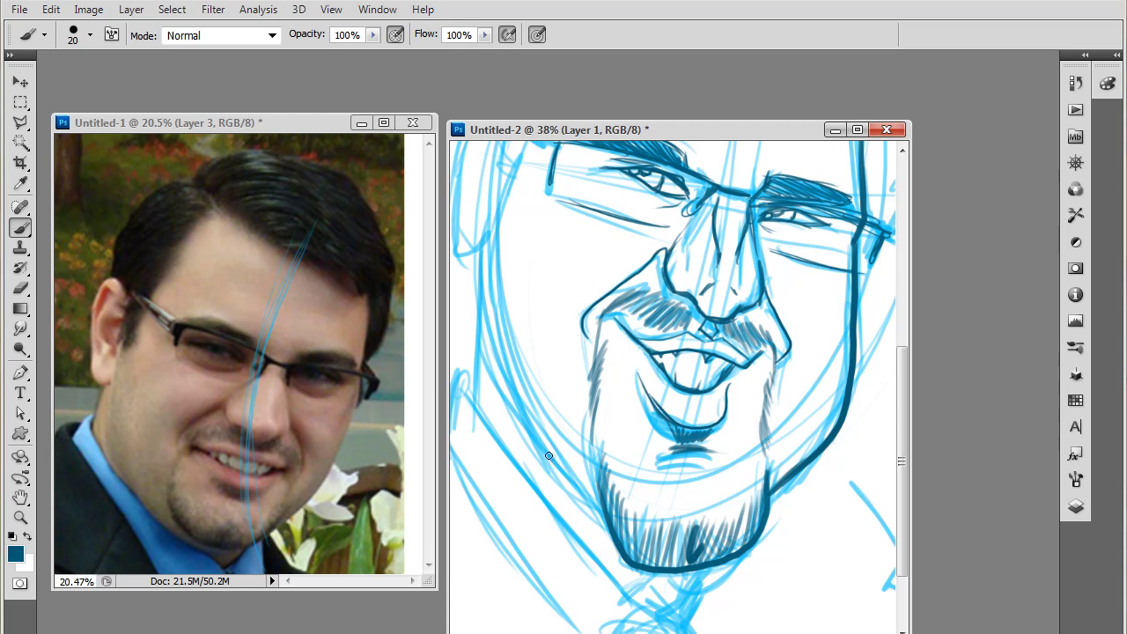
- Draw a thick contour along the left jaw up to the ear, and outline the ear with its inner folds
mouse_move(603, 515)
left_mouse_down()
mouse_move(528, 431)
mouse_move(484, 237)
mouse_move(479, 303)
mouse_move(568, 476)
mouse_move(634, 553)
left_mouse_up()
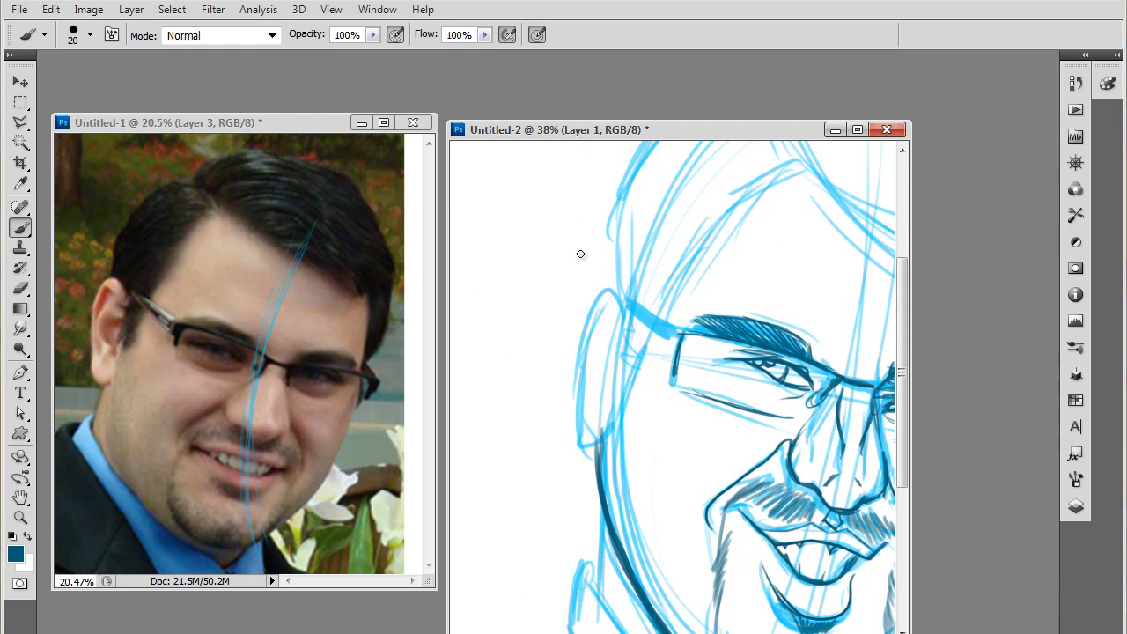
mouse_move(620, 300)
left_mouse_down()
mouse_move(591, 301)
mouse_move(585, 444)
left_mouse_up()
mouse_move(613, 319)
left_mouse_down()
mouse_move(618, 349)
mouse_move(615, 328)
mouse_move(594, 352)
mouse_move(602, 412)
mouse_move(588, 431)
mouse_move(597, 426)
left_mouse_up()
left_click_drag(604, 350, 605, 383)
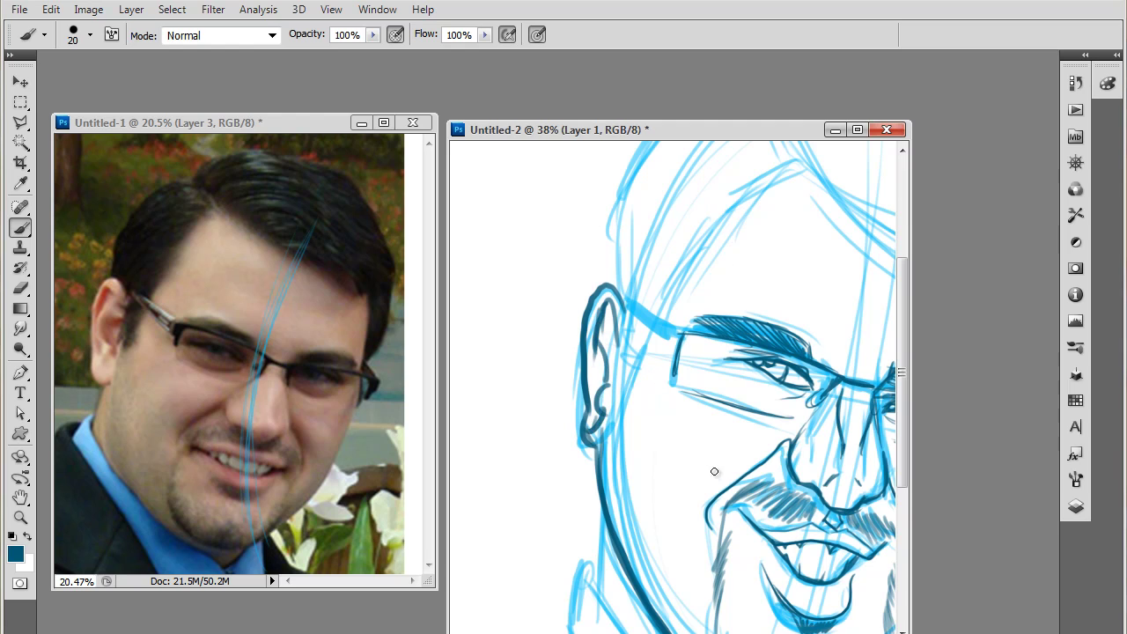
- Darken the glasses arm between the left ear and the left lens
left_click_drag(714, 470, 667, 484)
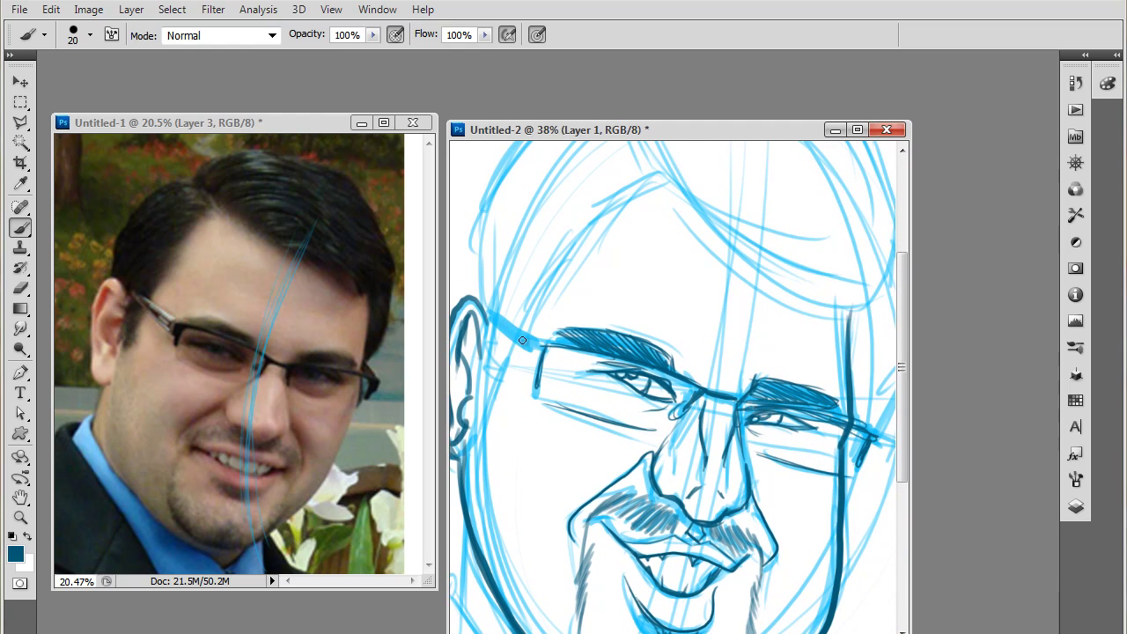
mouse_move(484, 310)
left_mouse_down()
mouse_move(548, 351)
mouse_move(484, 315)
mouse_move(542, 350)
left_mouse_up()
- Outline the top of the hair with overlapping thick strokes from the parting over the crown to the right side
mouse_move(653, 308)
left_mouse_down()
mouse_move(621, 382)
mouse_move(627, 375)
left_mouse_up()
mouse_move(521, 238)
left_mouse_down()
mouse_move(549, 211)
mouse_move(602, 205)
mouse_move(720, 250)
mouse_move(783, 324)
mouse_move(800, 396)
left_mouse_up()
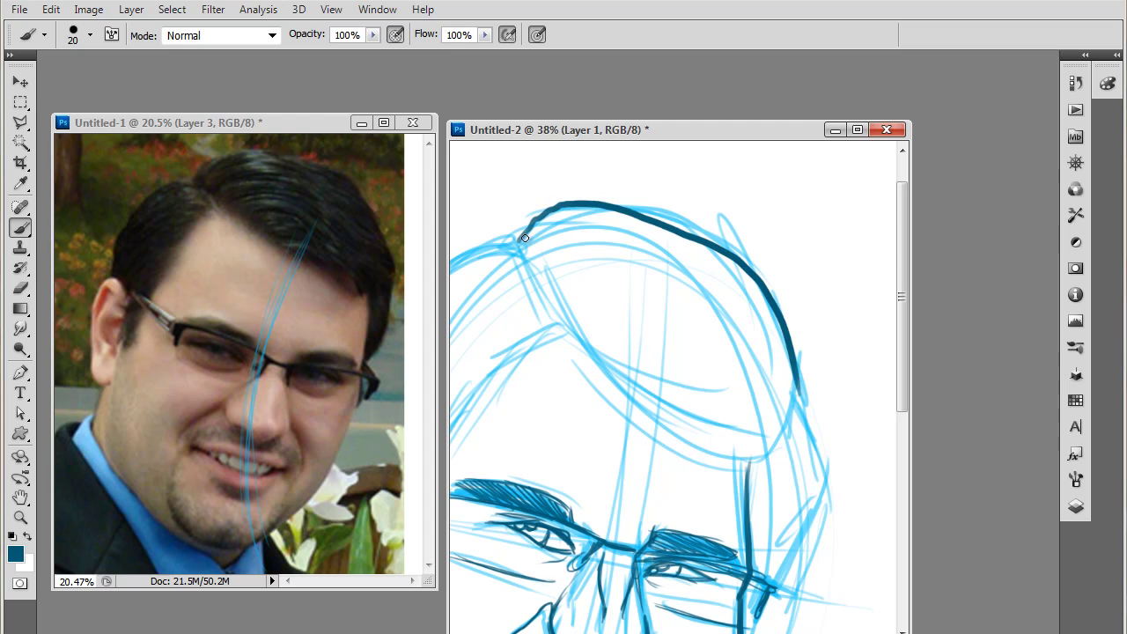
mouse_move(525, 238)
left_mouse_down()
mouse_move(558, 212)
mouse_move(643, 206)
mouse_move(688, 221)
mouse_move(783, 339)
left_mouse_up()
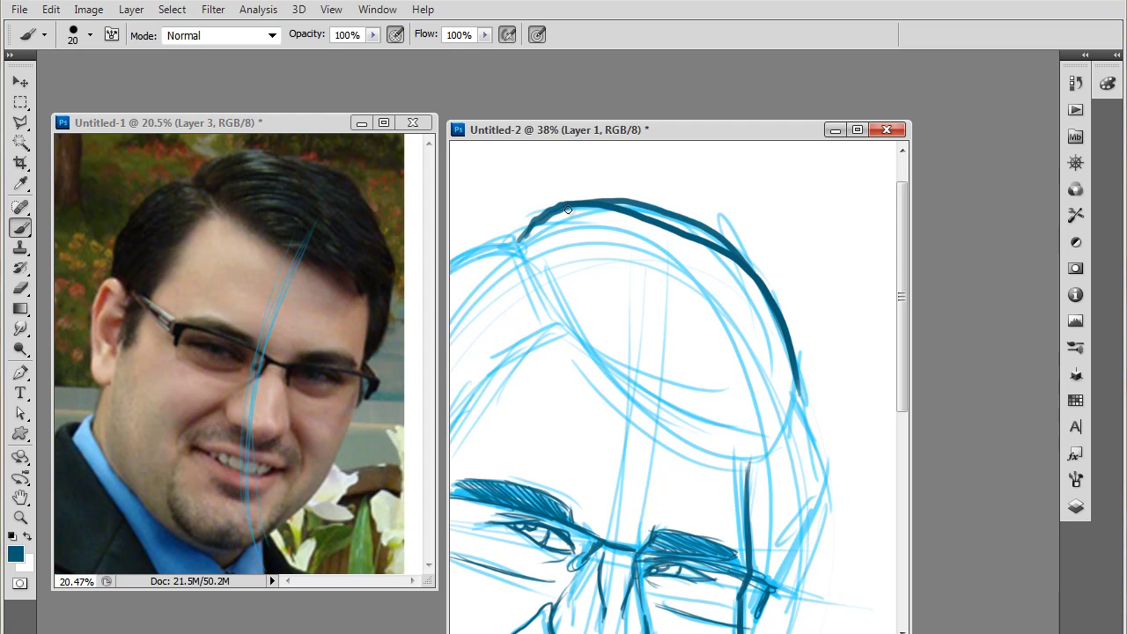
mouse_move(568, 209)
left_mouse_down()
mouse_move(527, 234)
mouse_move(569, 325)
mouse_move(521, 242)
left_mouse_up()
- Draw the parting and front hairline across the forehead, and extend the hair outline down the right side to the glasses
left_click_drag(520, 242, 616, 401)
left_click_drag(564, 324, 771, 461)
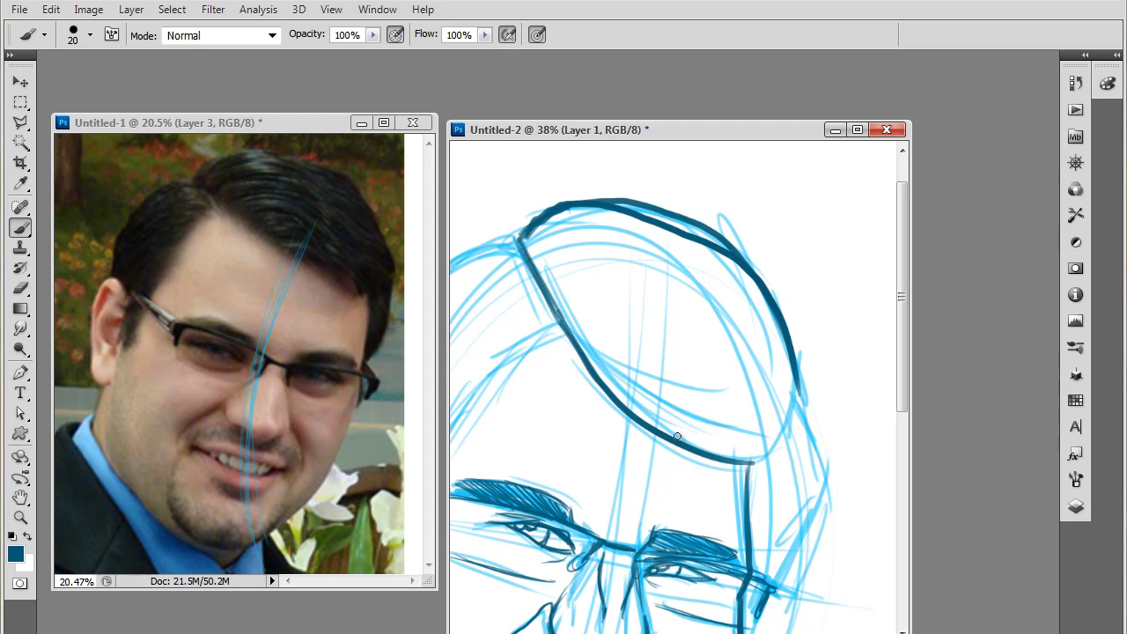
mouse_move(791, 379)
left_mouse_down()
mouse_move(798, 445)
mouse_move(796, 366)
mouse_move(798, 430)
left_mouse_up()
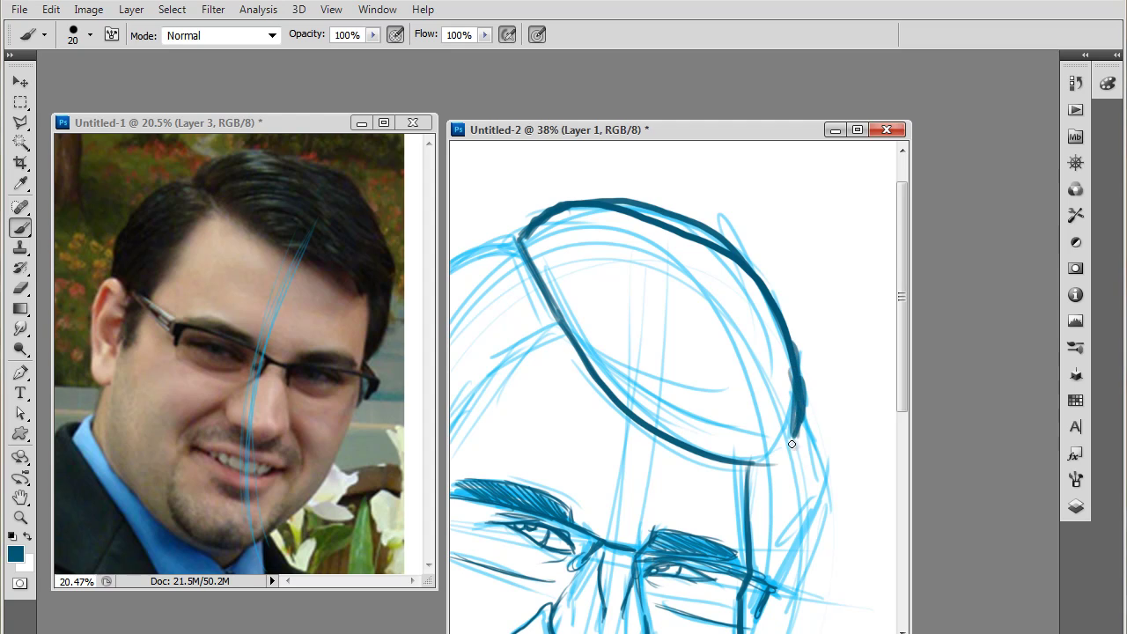
scroll(792, 444, "down", 3)
mouse_move(798, 310)
left_mouse_down()
mouse_move(826, 368)
mouse_move(764, 484)
mouse_move(826, 370)
left_mouse_up()
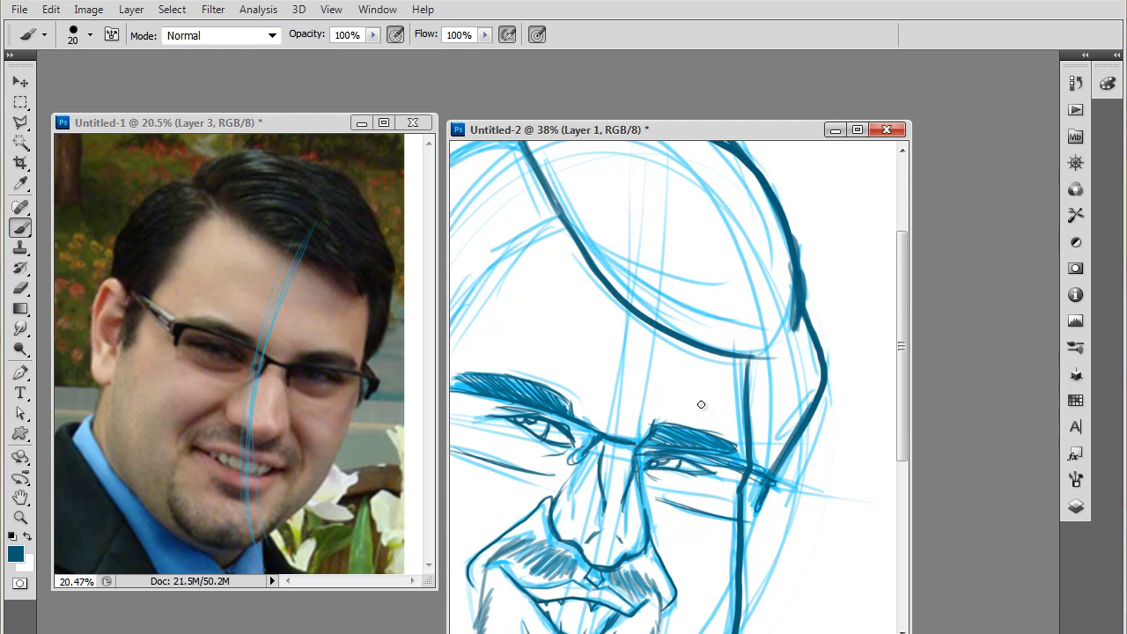
- Outline the left side of the hair with a thick curve from the parting down to the ear
scroll(690, 397, "up", 3)
scroll(775, 429, "left", 4)
mouse_move(696, 236)
left_mouse_down()
mouse_move(660, 243)
mouse_move(611, 274)
mouse_move(554, 401)
mouse_move(554, 439)
mouse_move(555, 330)
left_mouse_up()
left_click_drag(588, 290, 565, 346)
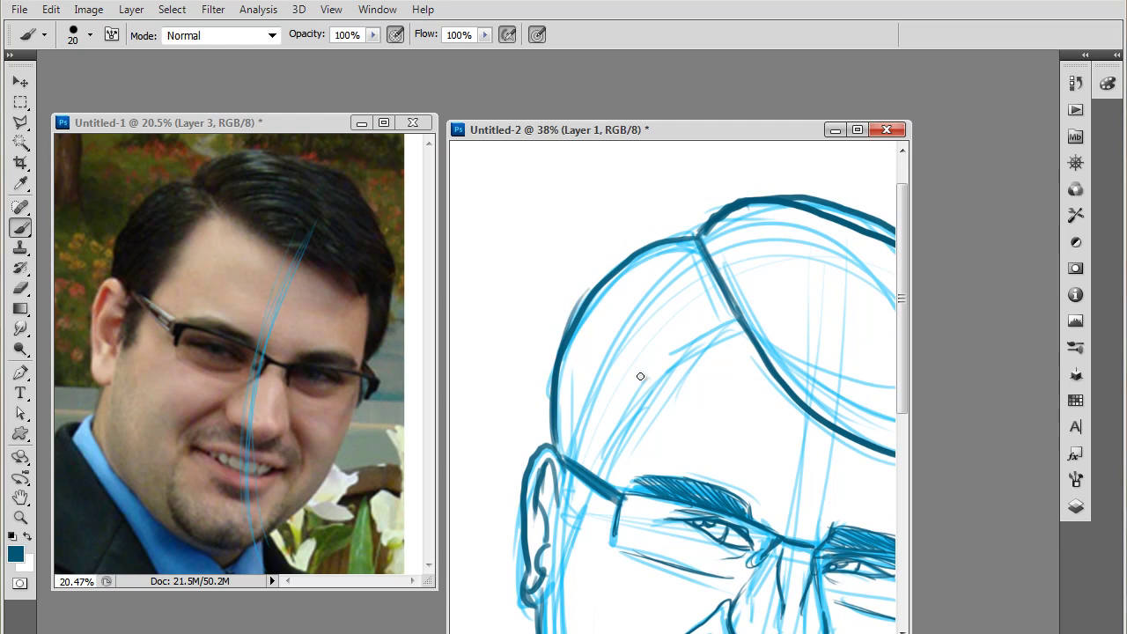
- Draw the left hairline in thick strokes from the temple beside the glasses up to the parting
mouse_move(598, 472)
left_mouse_down()
mouse_move(613, 443)
mouse_move(701, 359)
left_mouse_up()
mouse_move(643, 410)
left_mouse_down()
mouse_move(743, 329)
mouse_move(736, 319)
mouse_move(741, 328)
left_mouse_up()
left_click_drag(753, 396, 610, 265)
left_click_drag(723, 360, 785, 345)
- Draw the left neck line below the ear and the inner edge of the shirt collar down to beneath the chin
scroll(793, 415, "down", 3)
scroll(793, 414, "down", 2)
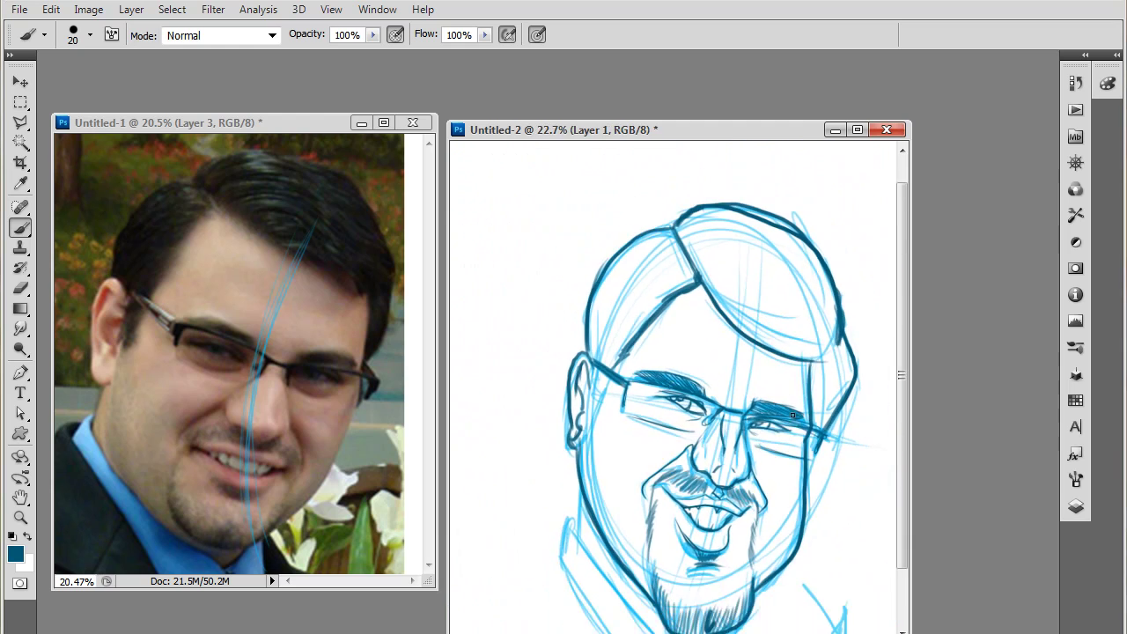
left_click_drag(791, 504, 778, 450)
mouse_move(559, 422)
left_mouse_down()
mouse_move(554, 461)
mouse_move(553, 407)
left_mouse_up()
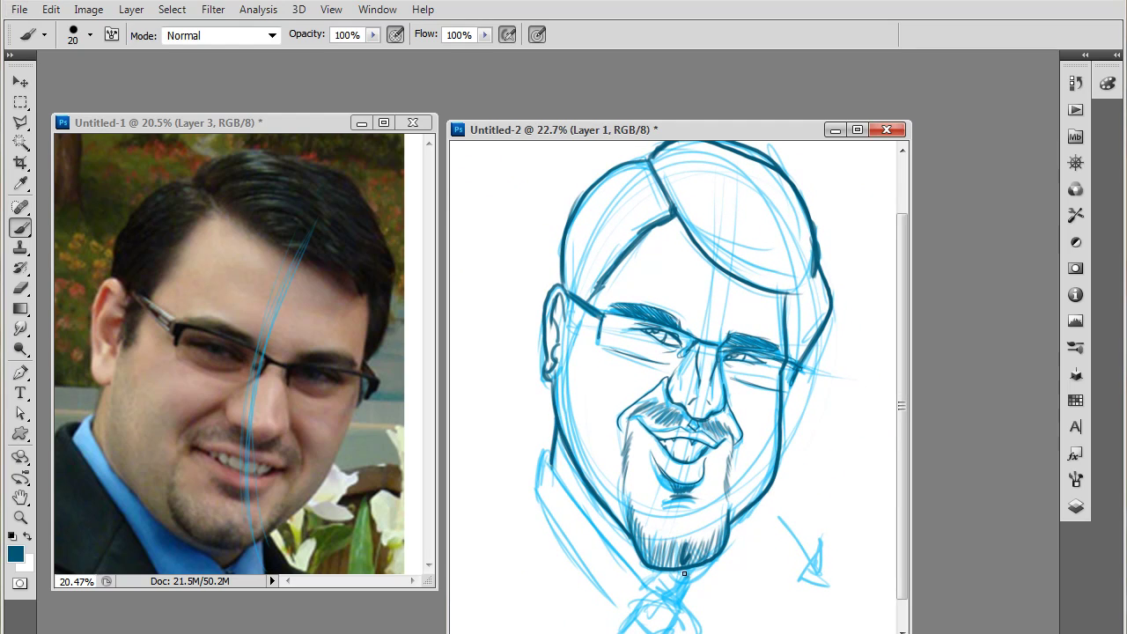
left_click_drag(685, 573, 673, 587)
left_click_drag(552, 460, 653, 595)
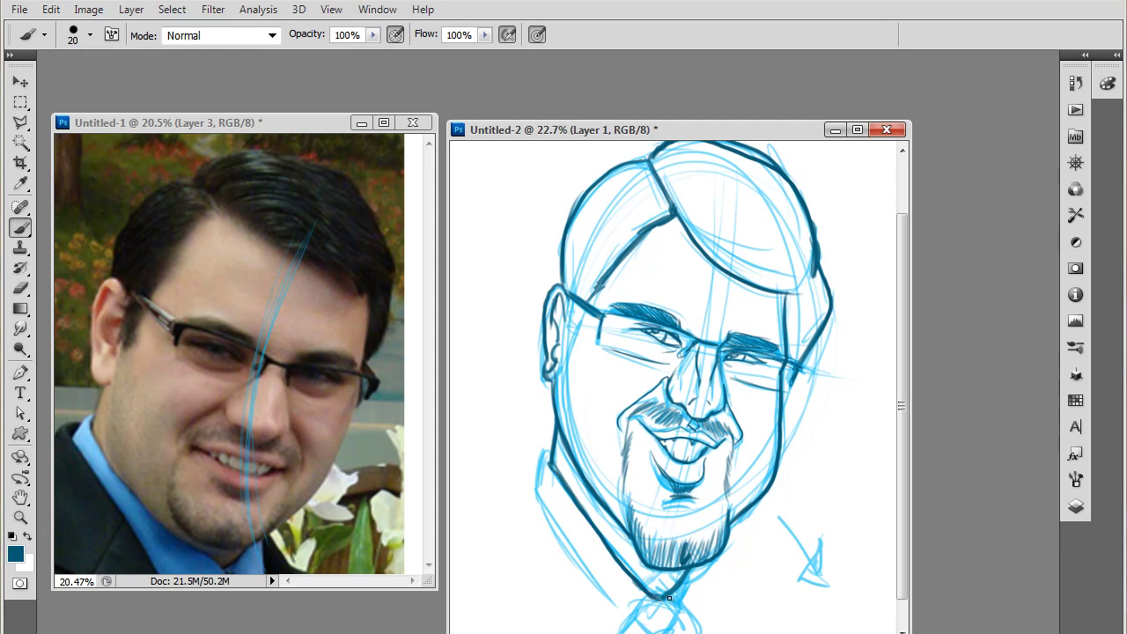
- Outline the outer edge of the left shirt collar from the neck down to the collar point with dark strokes
mouse_move(547, 450)
left_mouse_down()
mouse_move(535, 500)
mouse_move(580, 577)
left_mouse_up()
left_click_drag(544, 511, 614, 631)
mouse_move(564, 539)
left_mouse_down()
mouse_move(615, 631)
mouse_move(654, 576)
mouse_move(627, 614)
left_mouse_up()
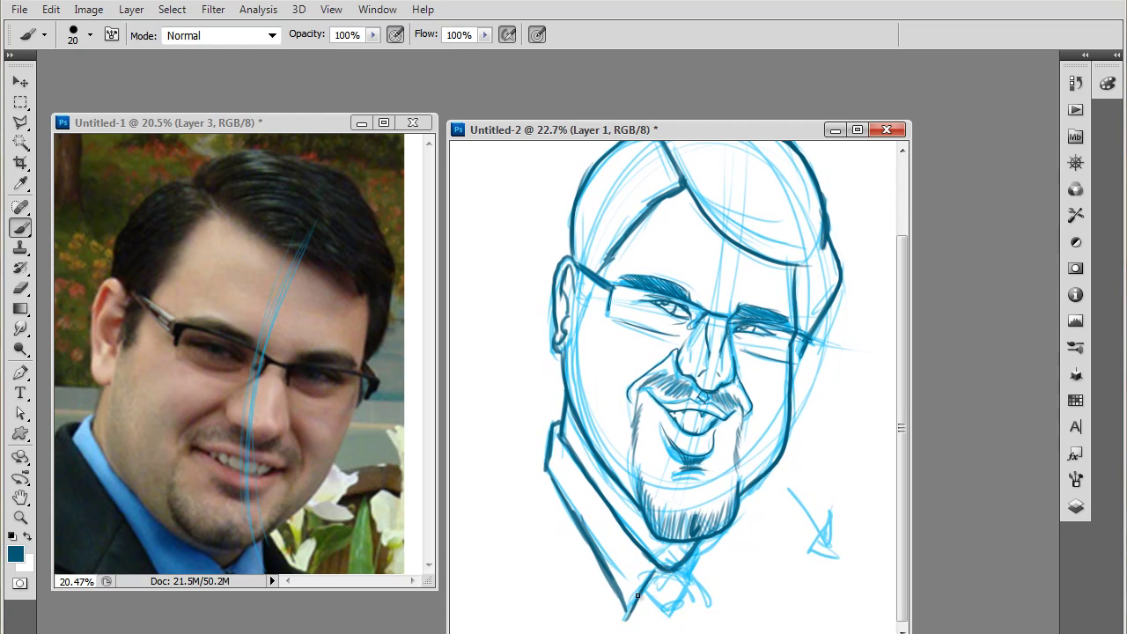
- Close the left collar point, then outline the tie knot and the right collar edge beneath the chin
left_click_drag(662, 572, 630, 608)
mouse_move(681, 560)
left_mouse_down()
mouse_move(704, 603)
mouse_move(702, 587)
mouse_move(665, 619)
left_mouse_up()
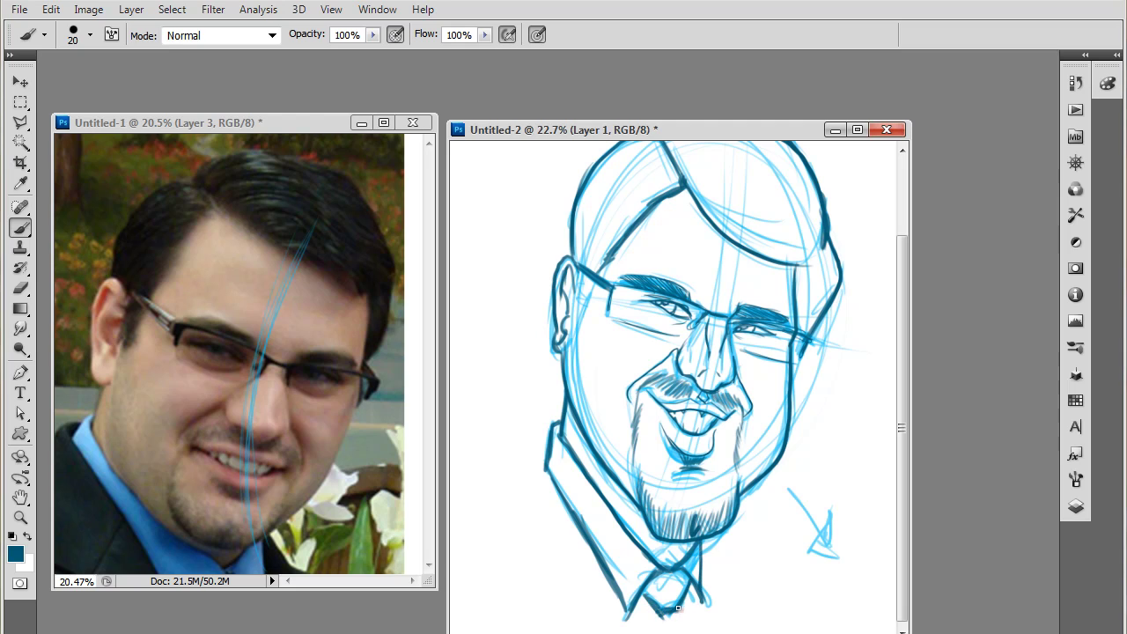
left_click_drag(678, 608, 692, 592)
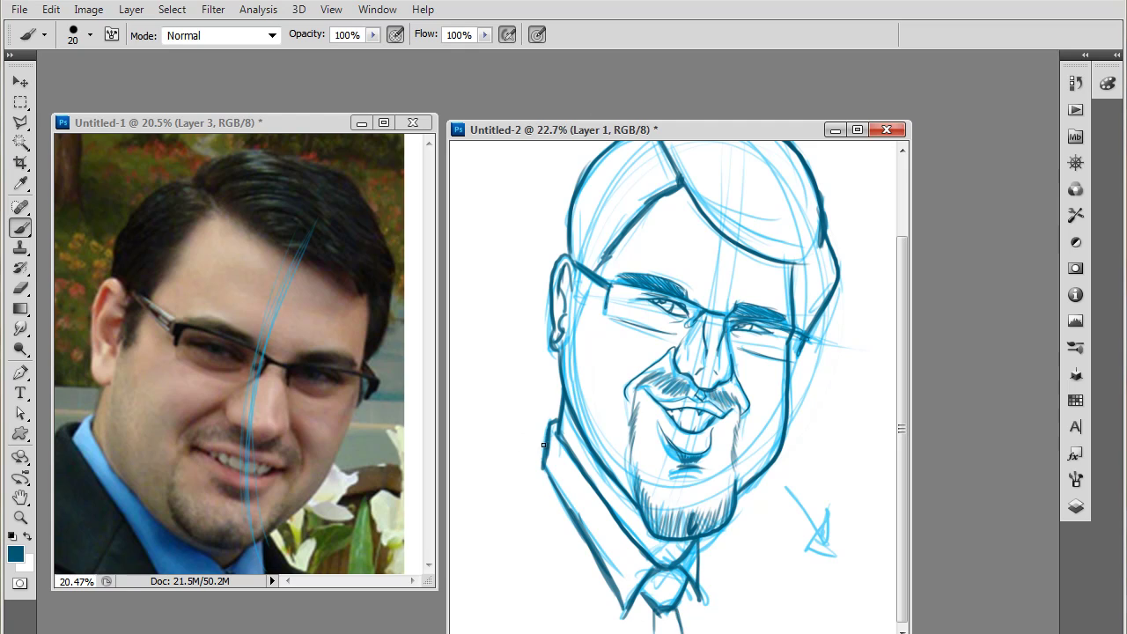
- Draw the left jacket lapel with its notch, running from the back of the collar down the chest
mouse_move(542, 449)
left_mouse_down()
mouse_move(570, 527)
mouse_move(589, 534)
left_mouse_up()
left_click_drag(548, 469, 583, 520)
mouse_move(544, 465)
left_mouse_down()
mouse_move(542, 450)
mouse_move(514, 461)
mouse_move(546, 513)
mouse_move(555, 608)
mouse_move(597, 571)
left_mouse_up()
mouse_move(564, 607)
left_mouse_down()
mouse_move(592, 578)
mouse_move(583, 630)
left_mouse_up()
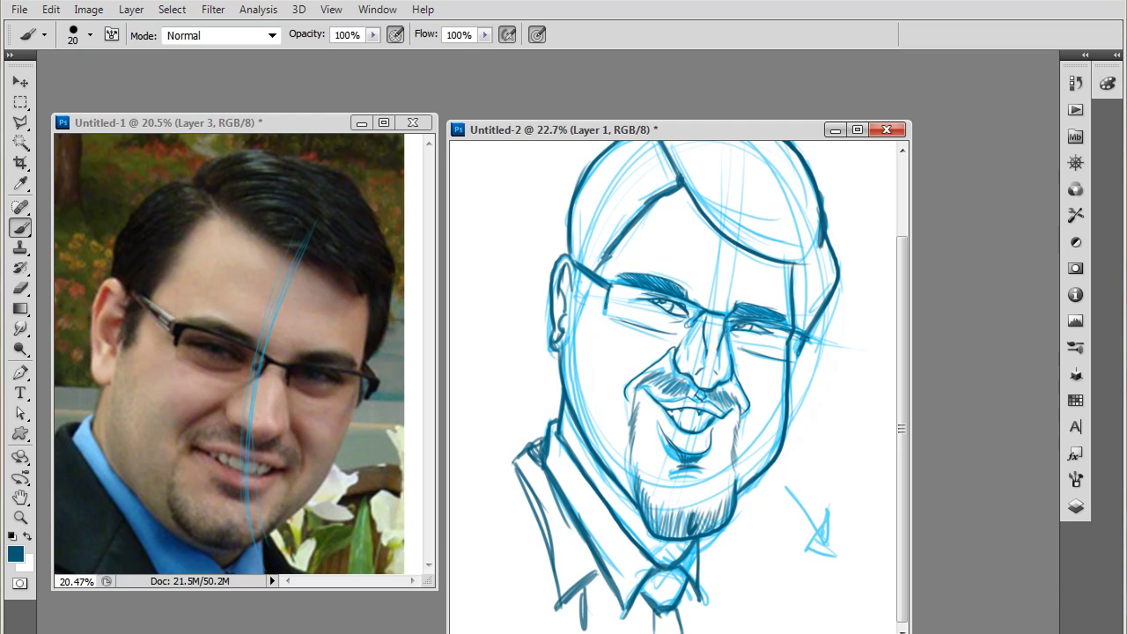
left_click_drag(599, 574, 631, 630)
- Draw the right jacket edge and lapel below the chin, and add the left shoulder line sloping outward from the collar
mouse_move(699, 577)
left_mouse_down()
mouse_move(705, 621)
mouse_move(705, 580)
left_mouse_up()
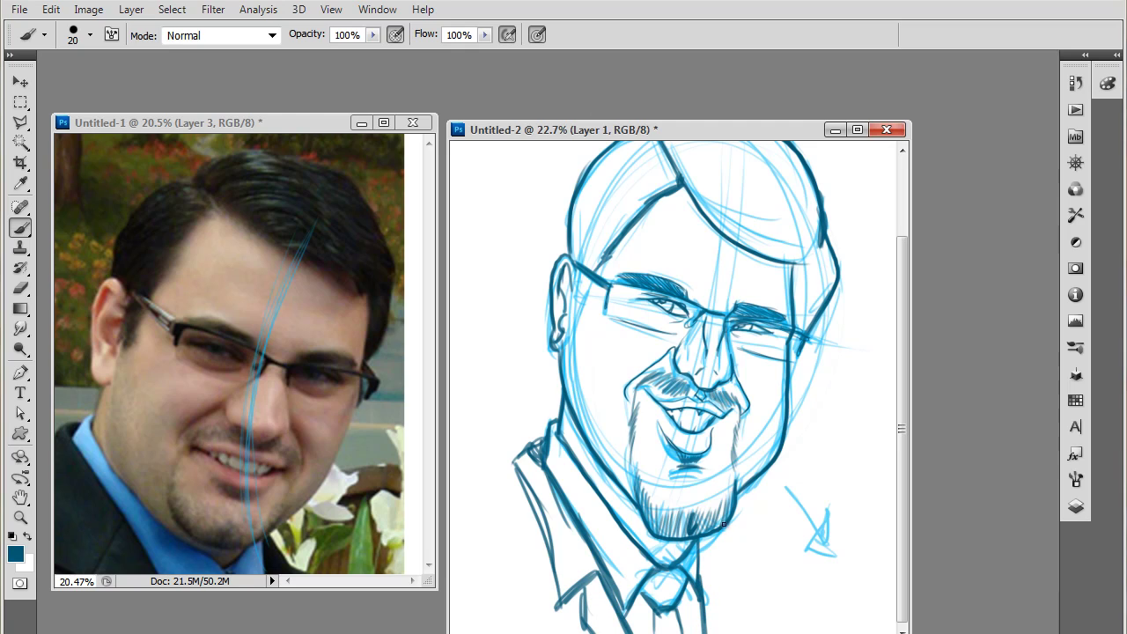
left_click_drag(722, 541, 746, 632)
left_click_drag(725, 548, 787, 618)
left_click_drag(731, 555, 797, 627)
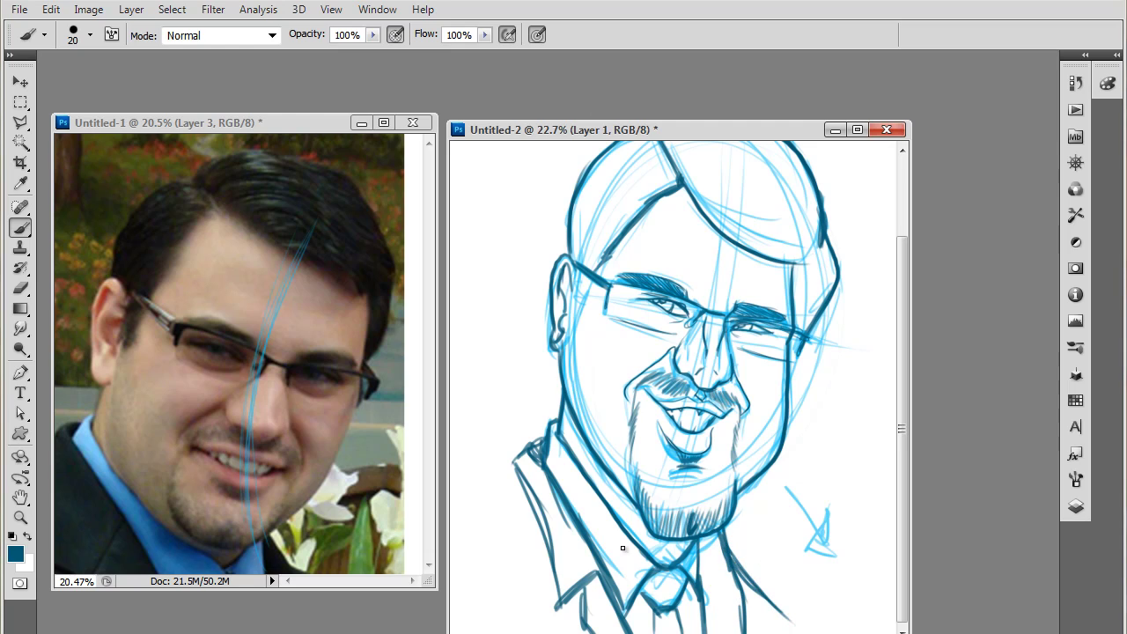
left_click_drag(508, 467, 463, 516)
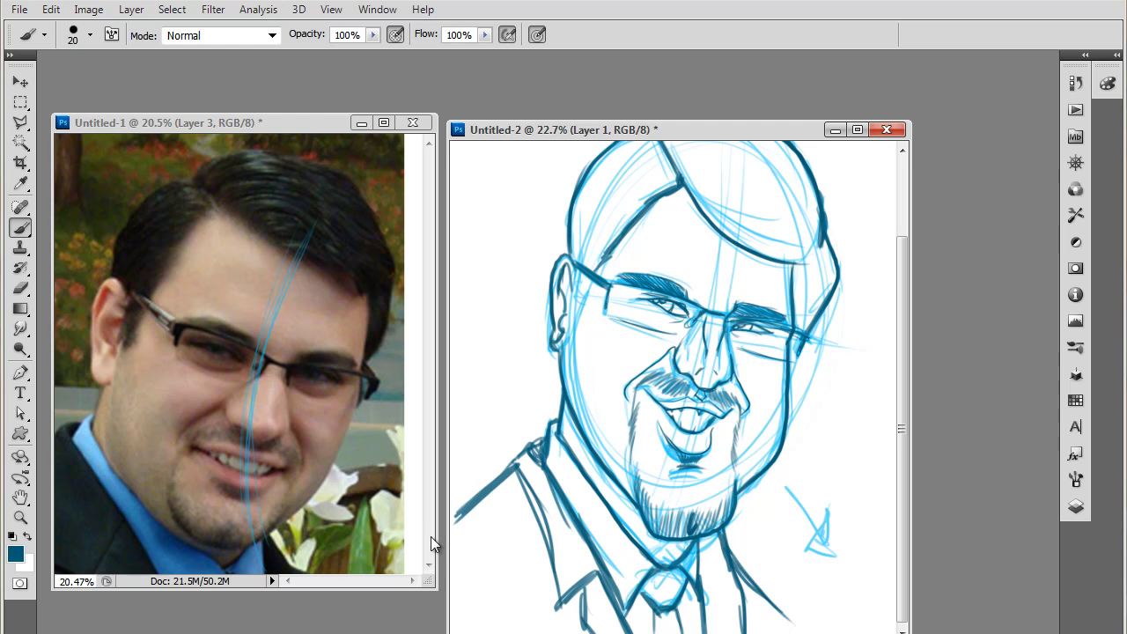
- In the Untitled-1 reference document, show the Layer 2 tracing and hide the TMU-ST-2 photo layer
key("space")
left_click_drag(835, 525, 848, 536)
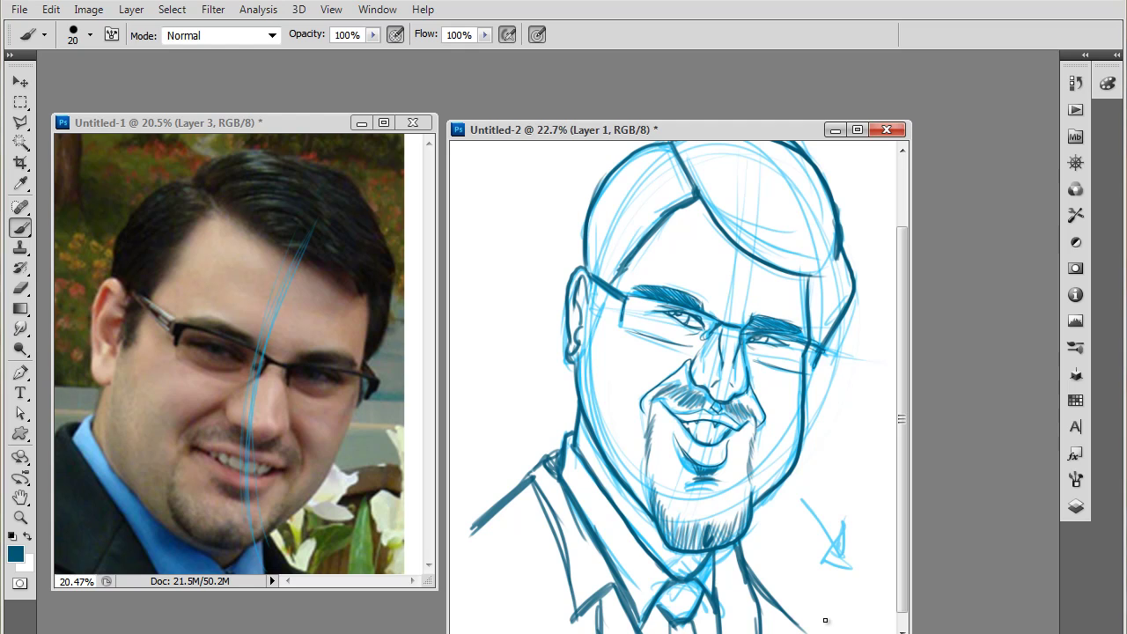
scroll(826, 620, "down", 3)
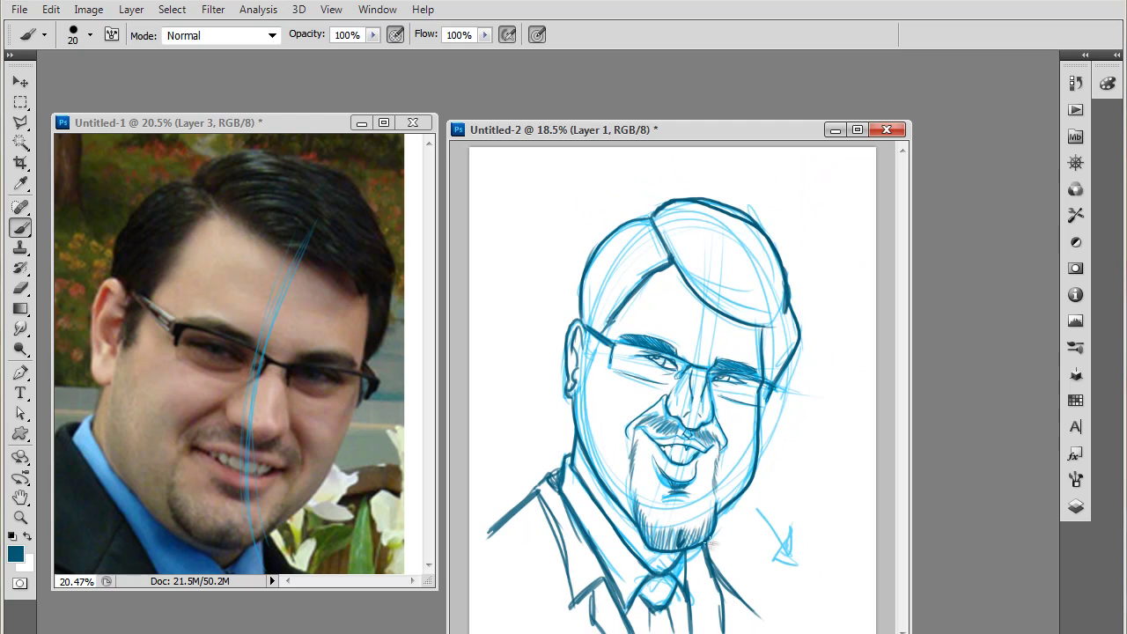
key("alt")
left_click(223, 120)
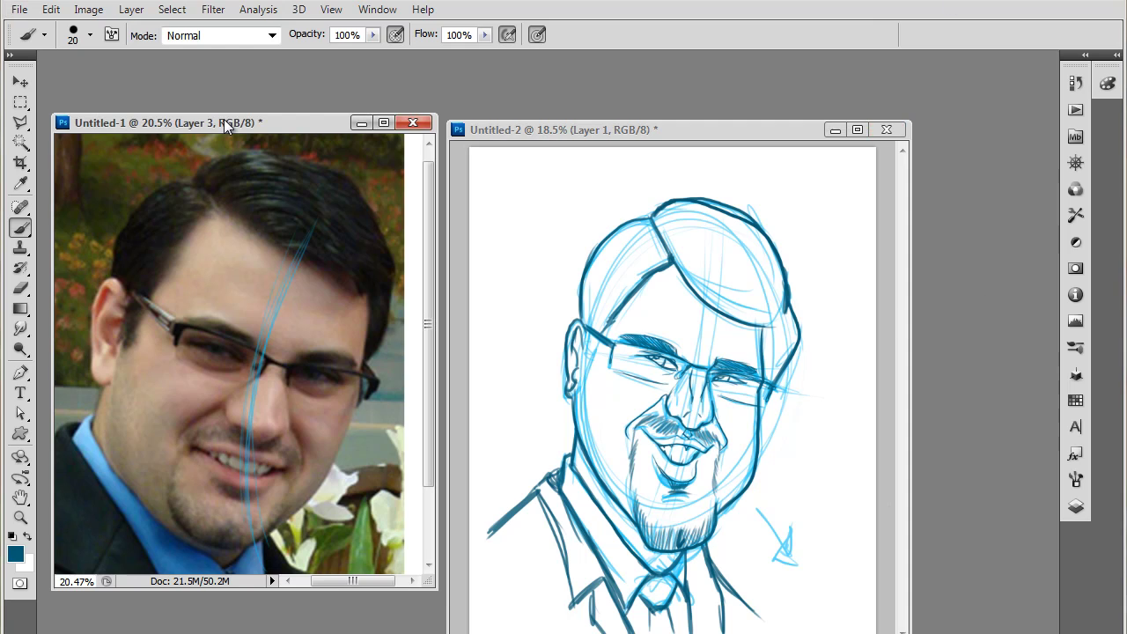
left_click(1078, 505)
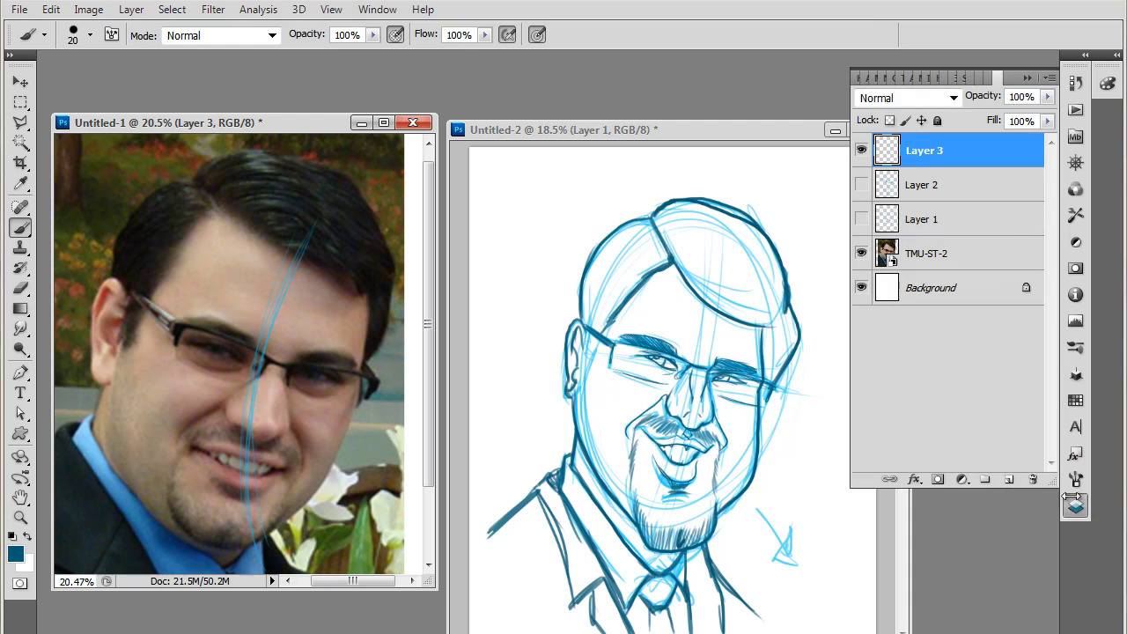
left_click(862, 184)
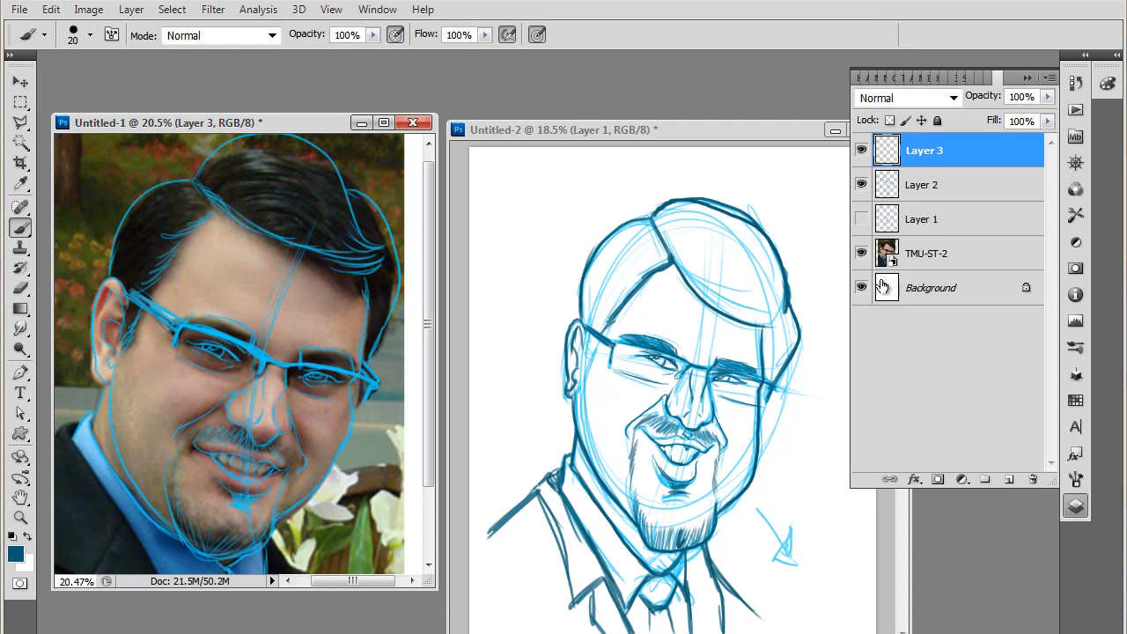
left_click(861, 253)
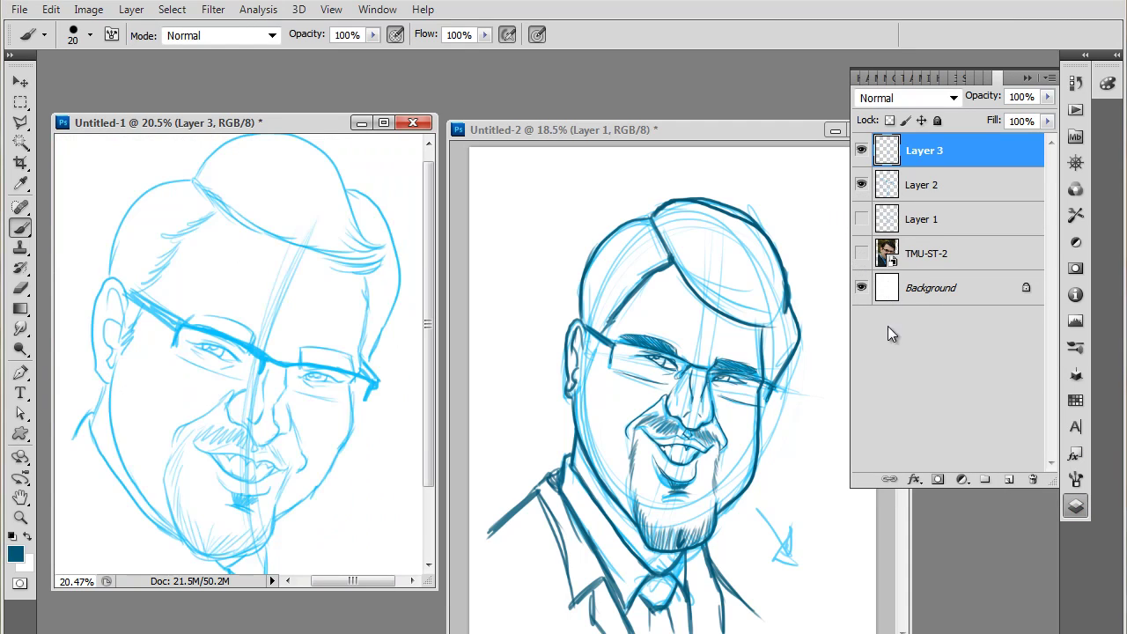